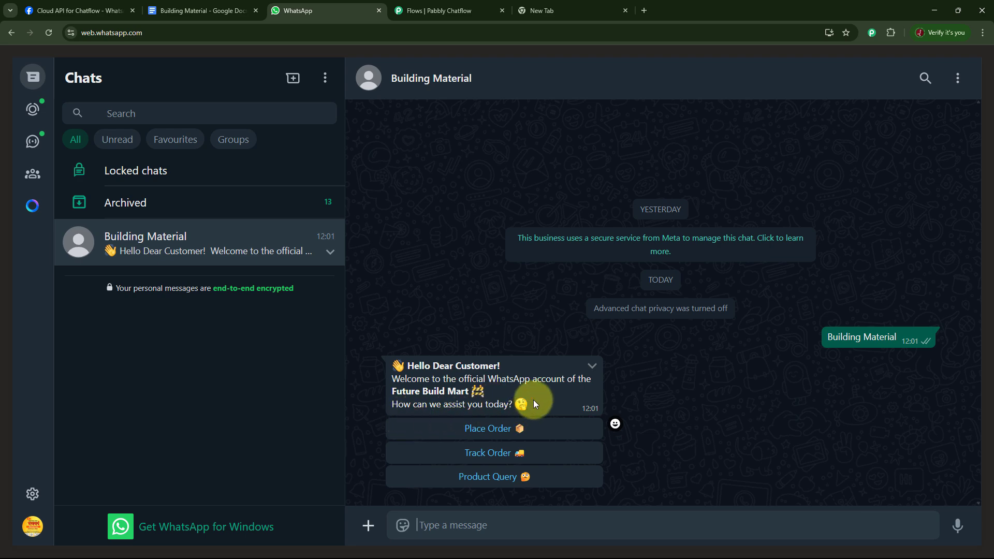
Test the Building Material chatbot by choosing Place Order, Cement and More Information in its replies
left_click(494, 435)
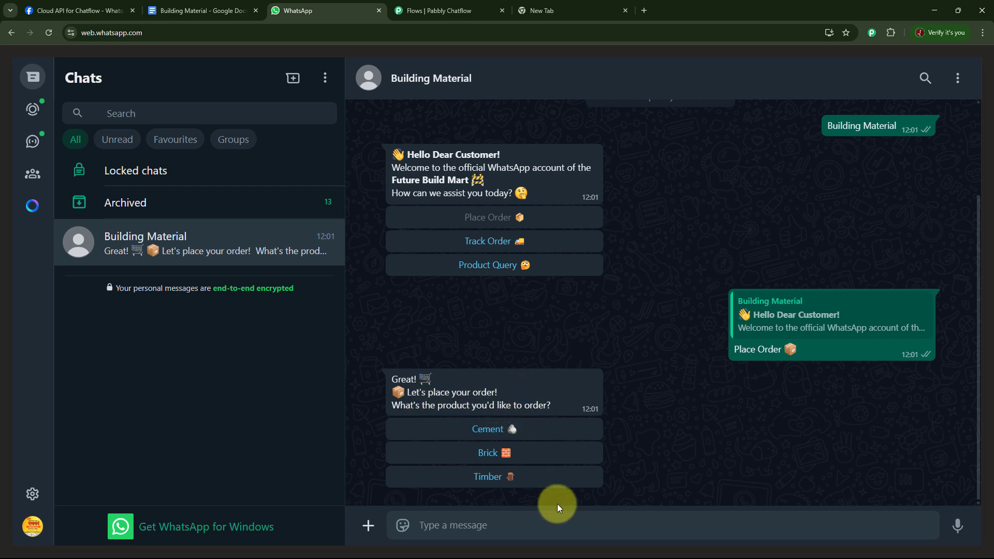
left_click(492, 434)
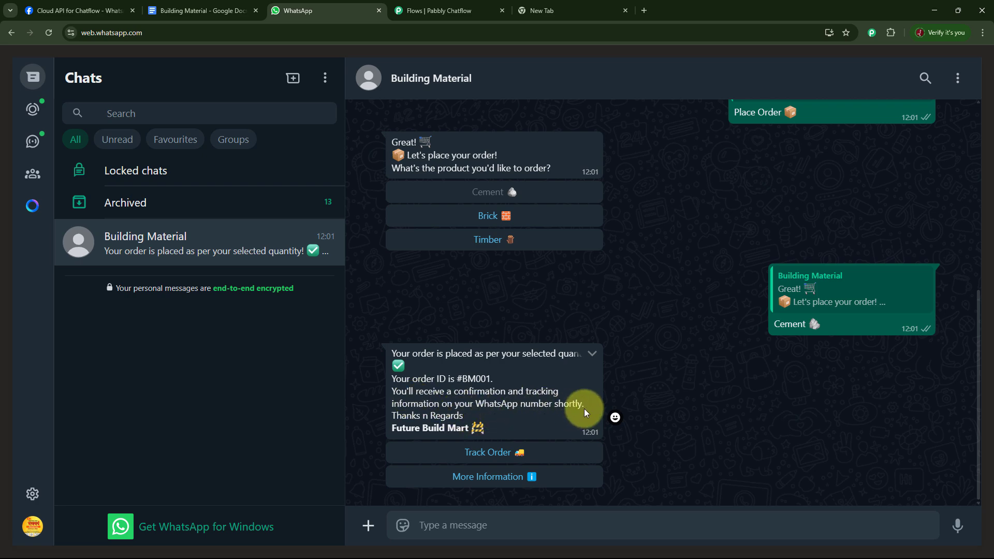
left_click(507, 477)
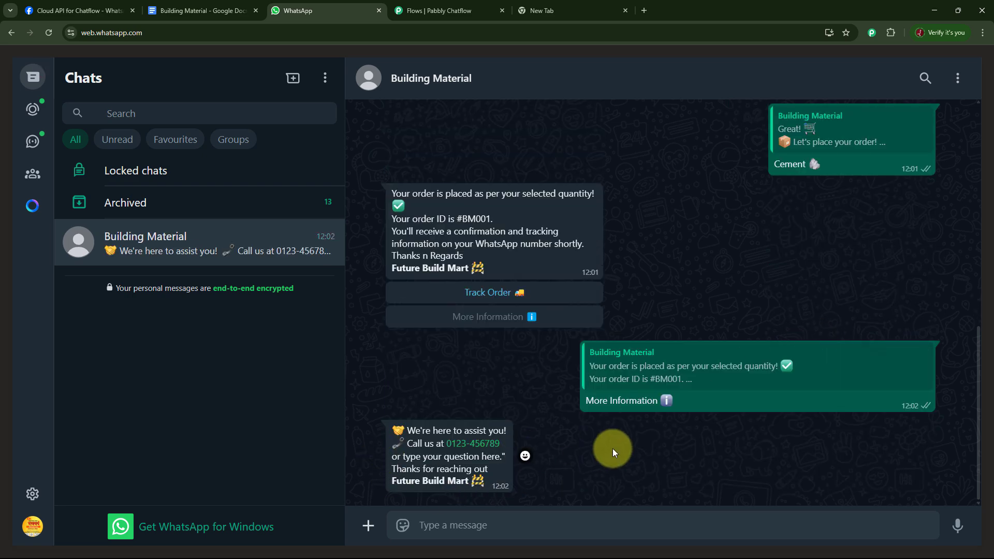
scroll(613, 448, "up", 5)
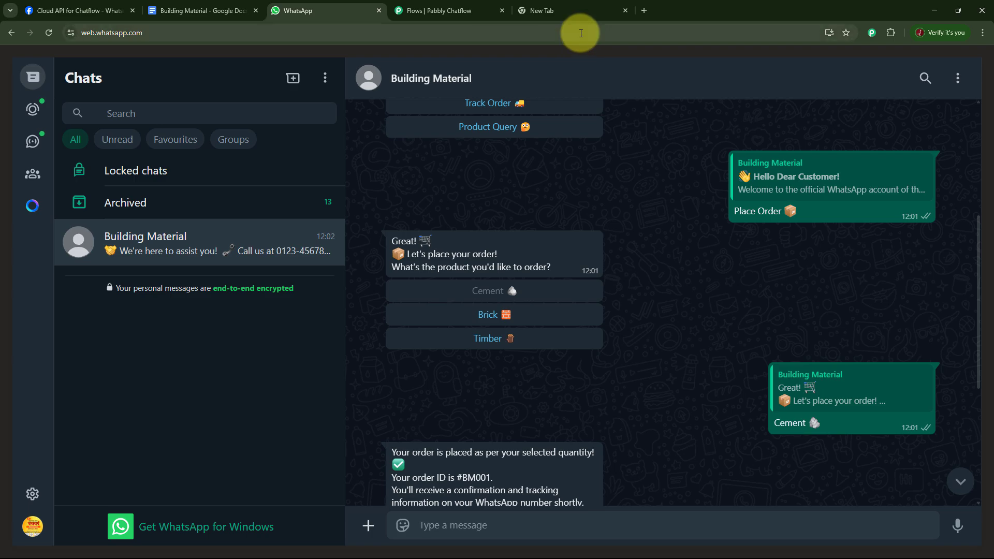
Open pabbly.com/chatflow in the empty browser tab and dismiss the special offer popup
left_click(573, 11)
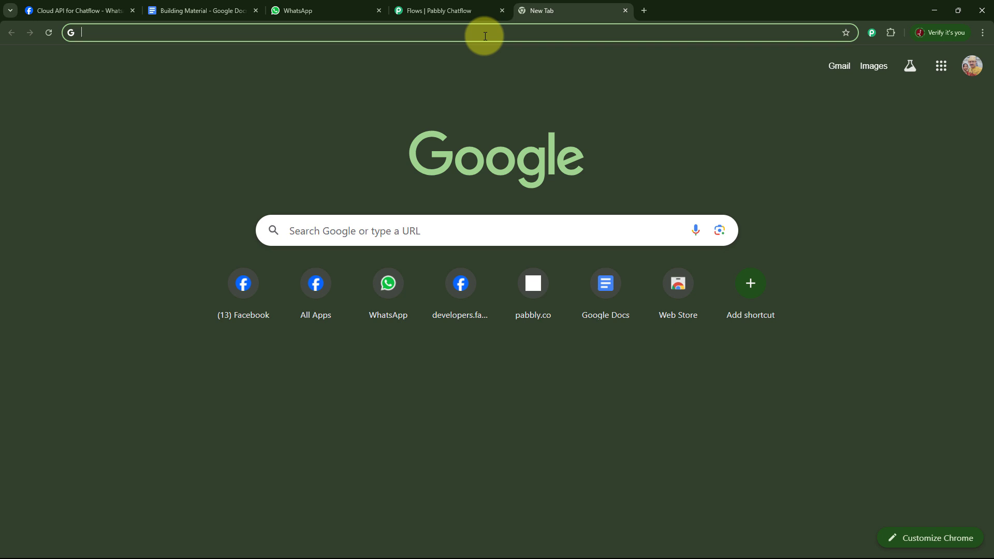
type("pa")
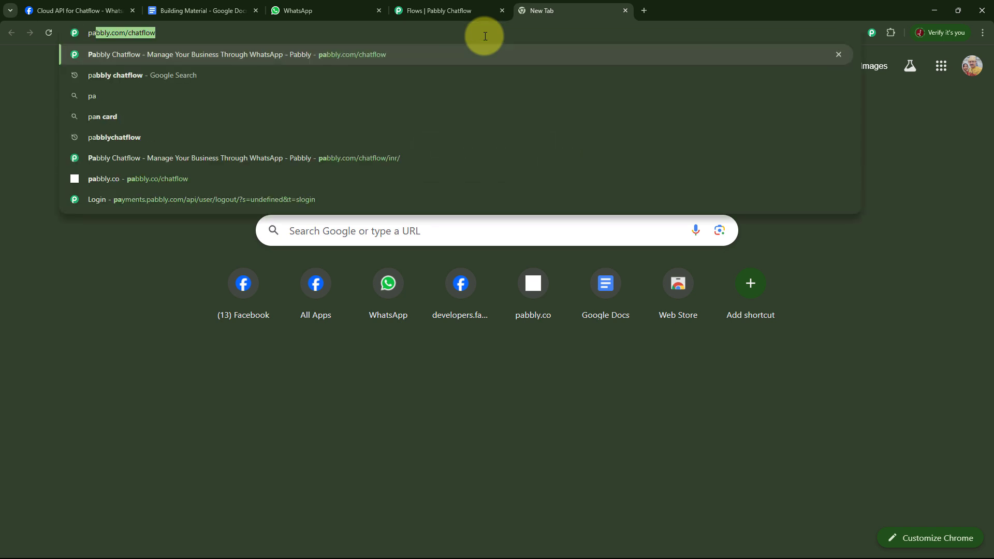
type("bbly")
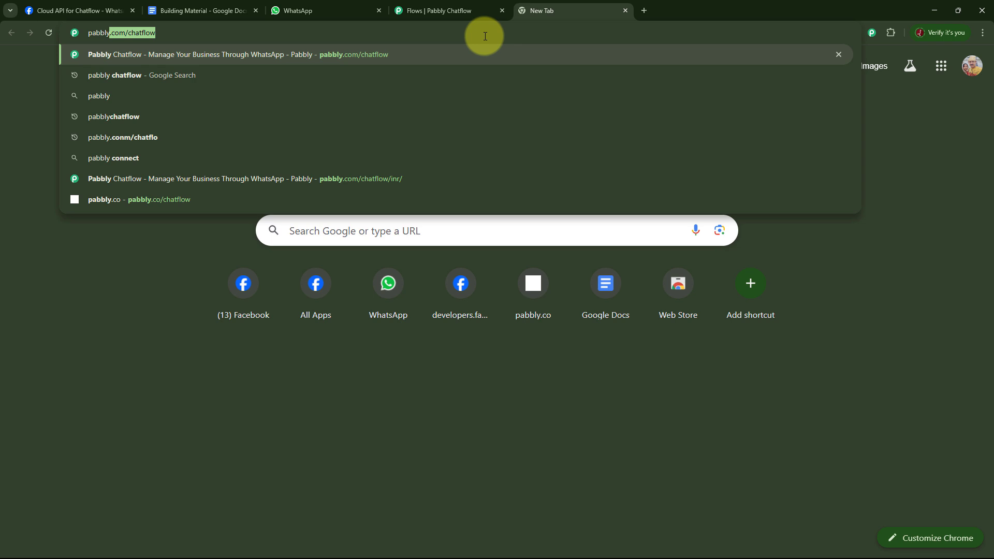
type(".com")
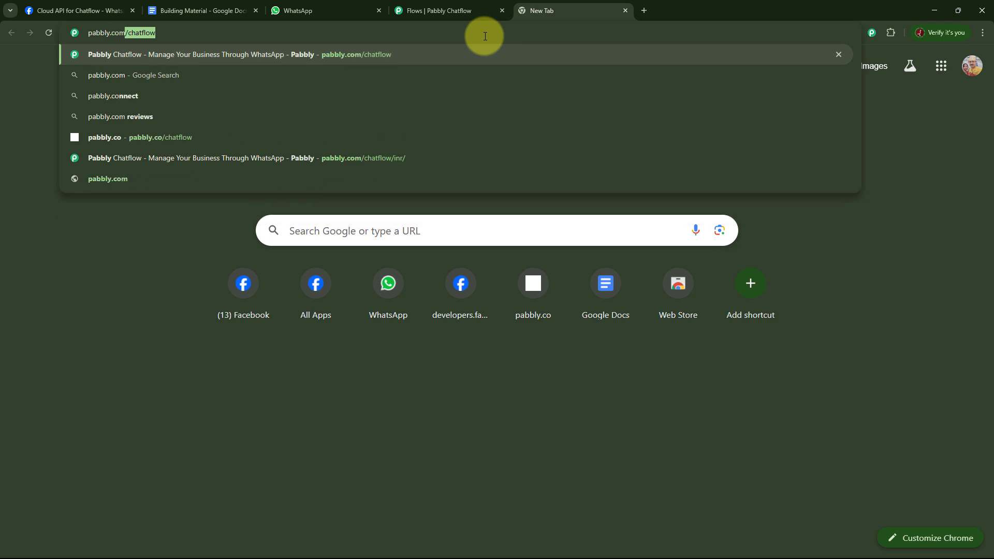
type("/ch")
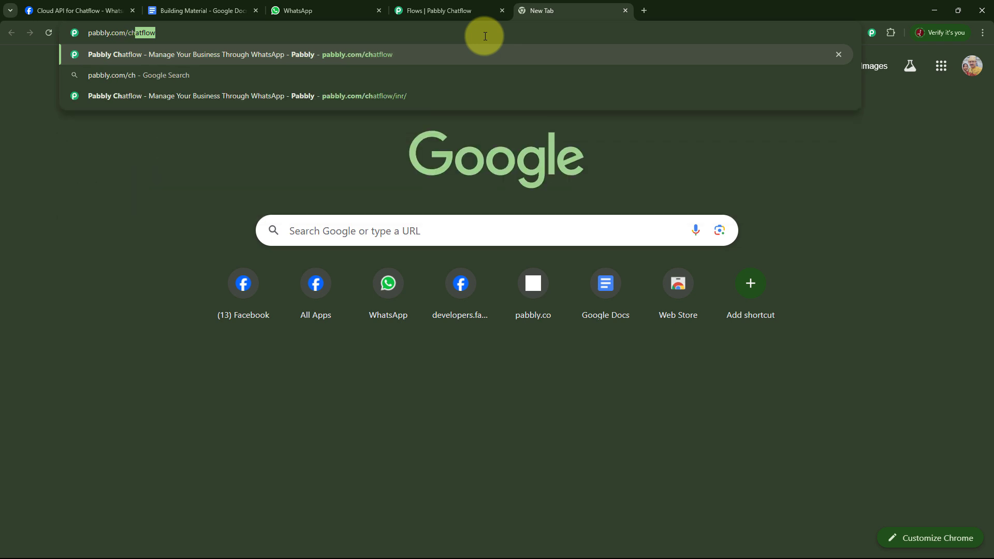
type("atflow")
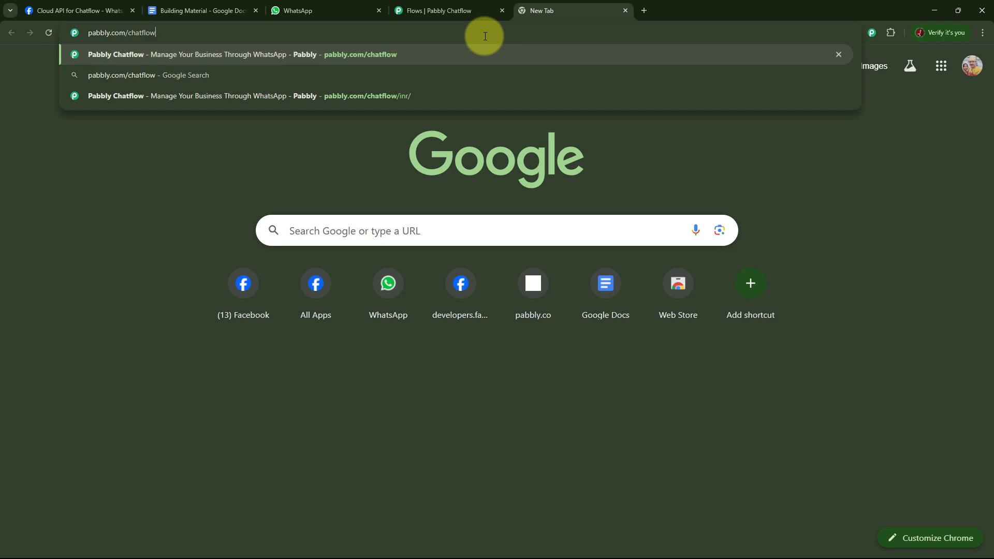
key("Return")
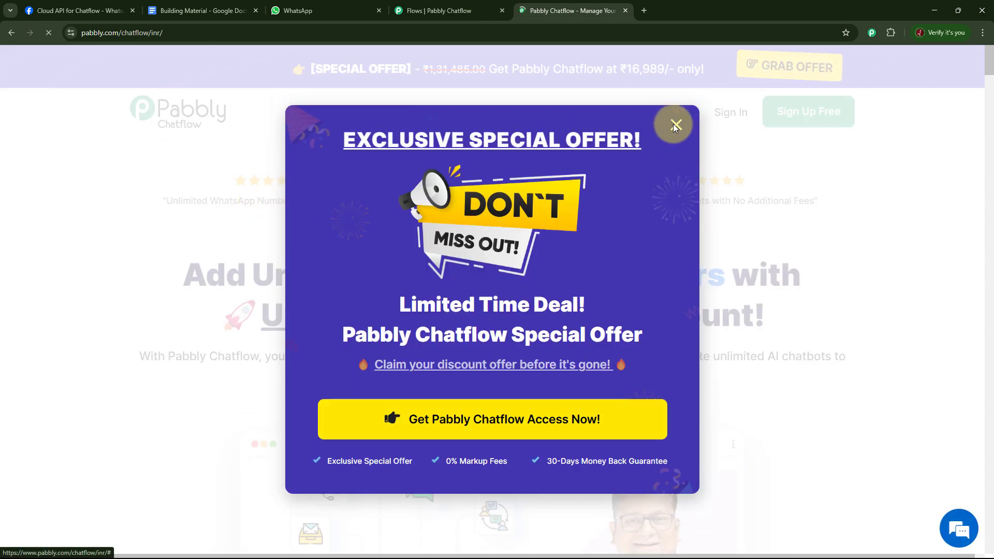
left_click(674, 125)
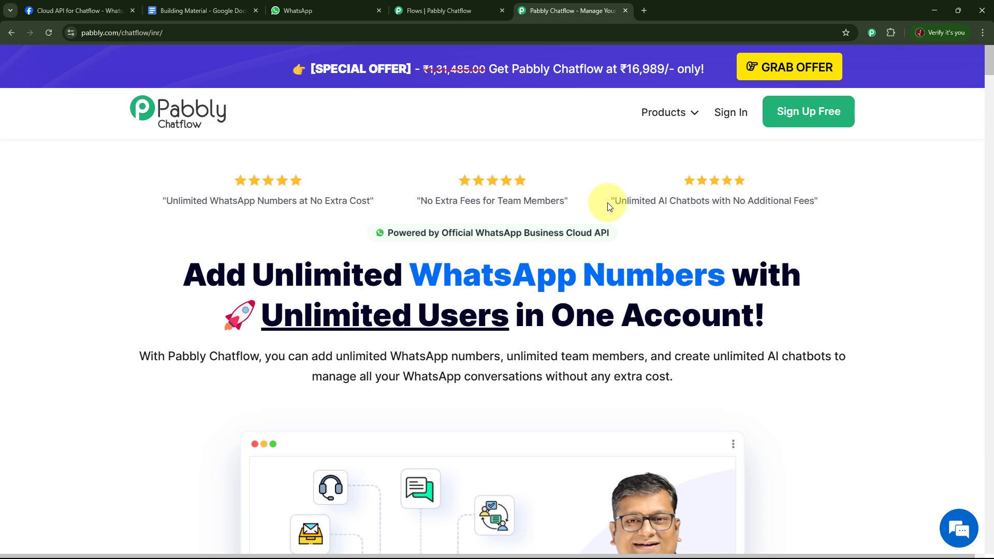
Sign in to Pabbly and access the Pabbly Chatflow application
left_click(732, 118)
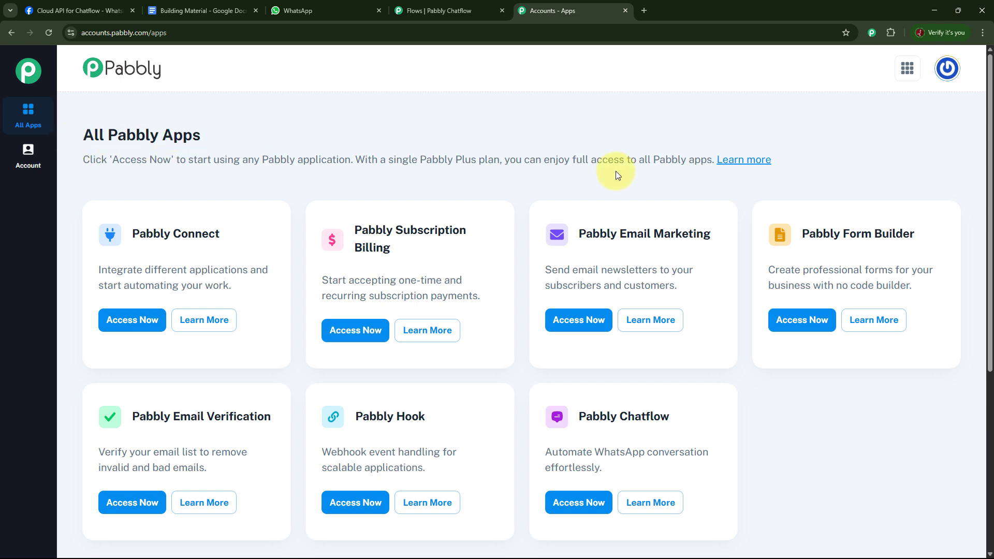
scroll(745, 259, "down", 3)
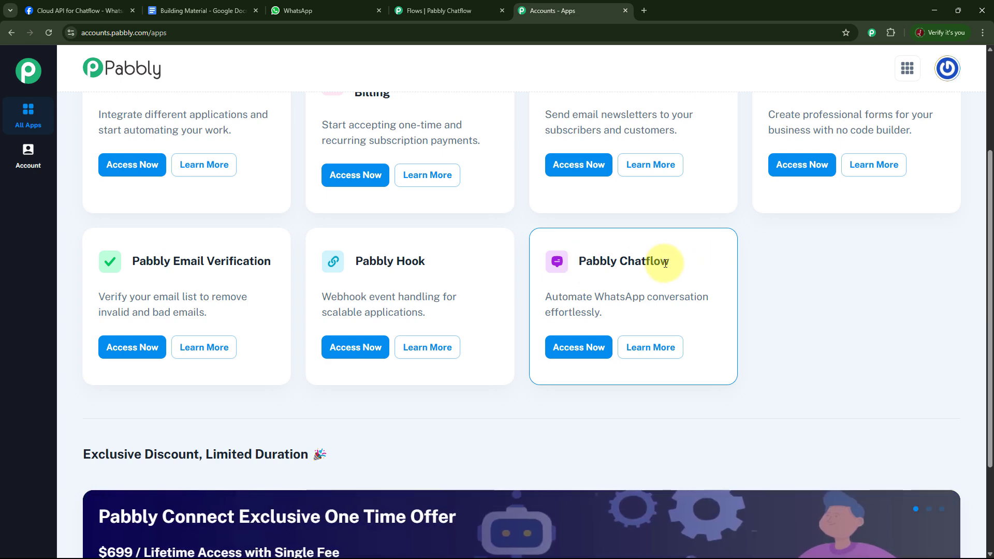
left_click(580, 348)
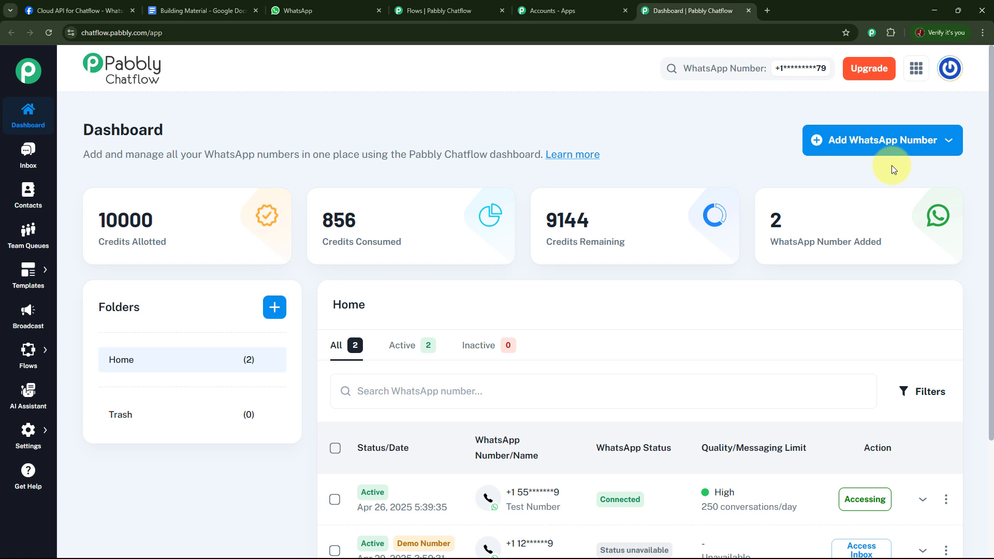
left_click(941, 141)
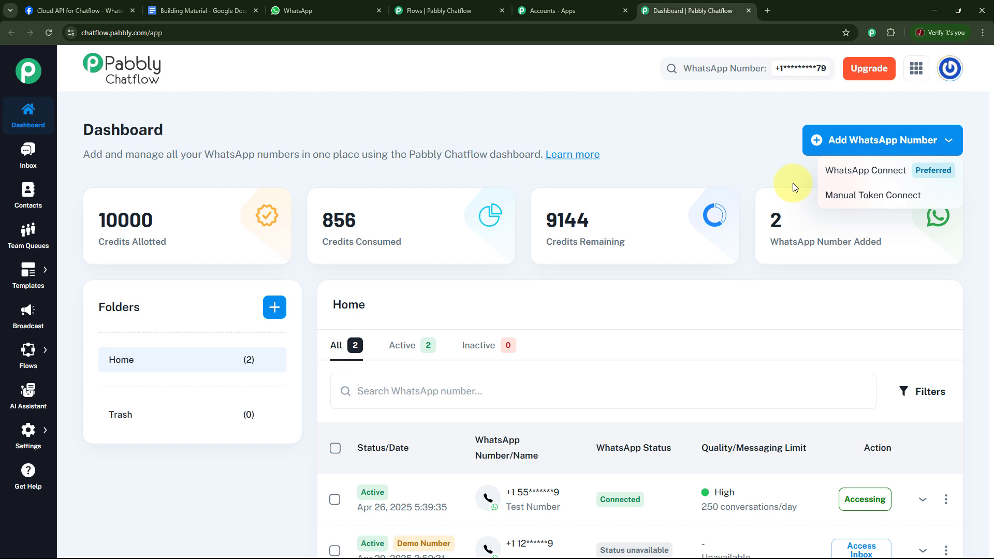
left_click(783, 141)
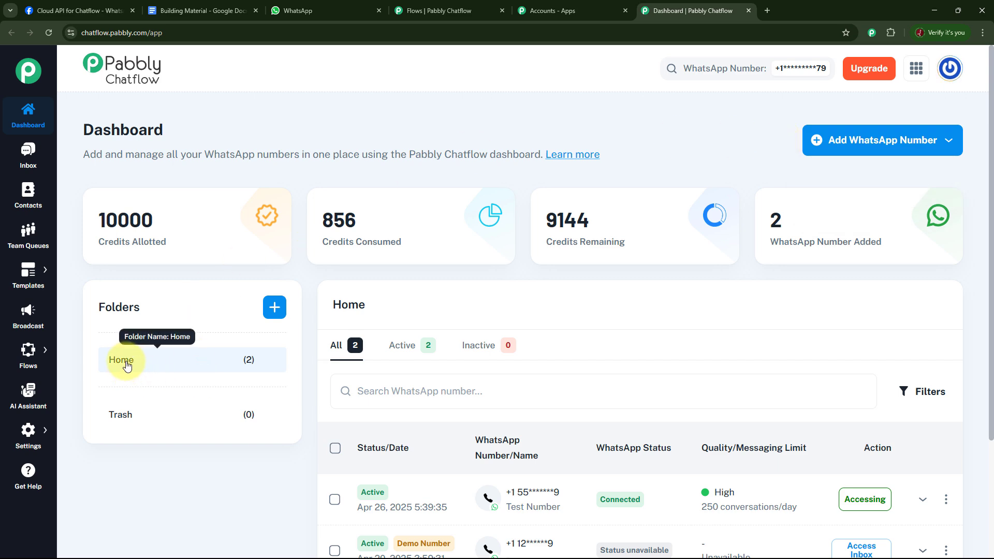
left_click(274, 309)
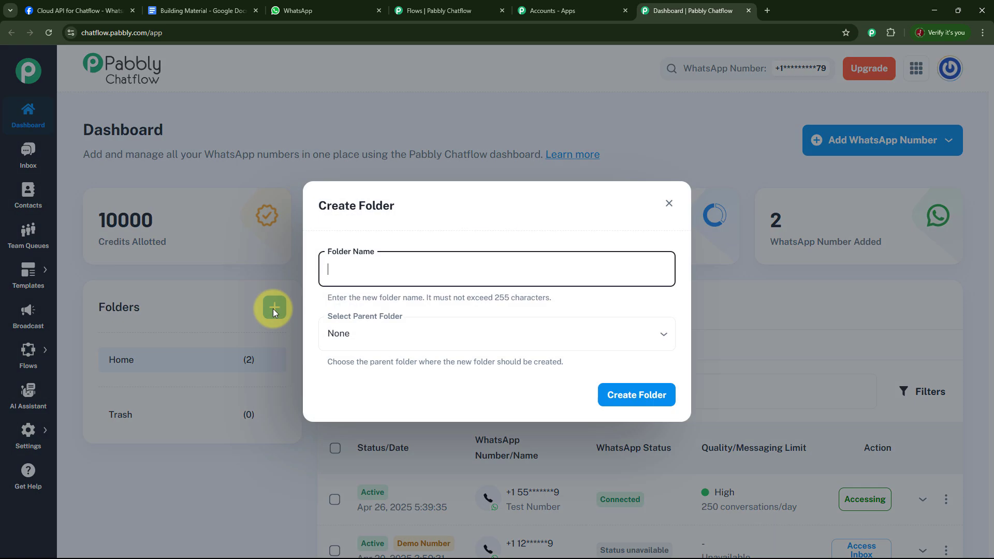
left_click(672, 204)
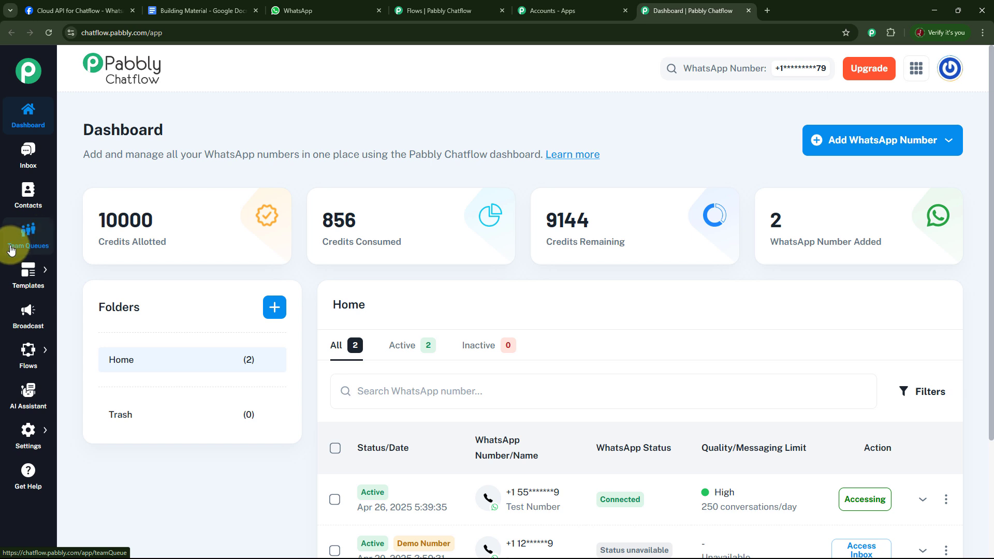
Open the existing flow "WhatsApp Chatbot for Building Material Supplier" in the Flow Builder
mouse_move(31, 284)
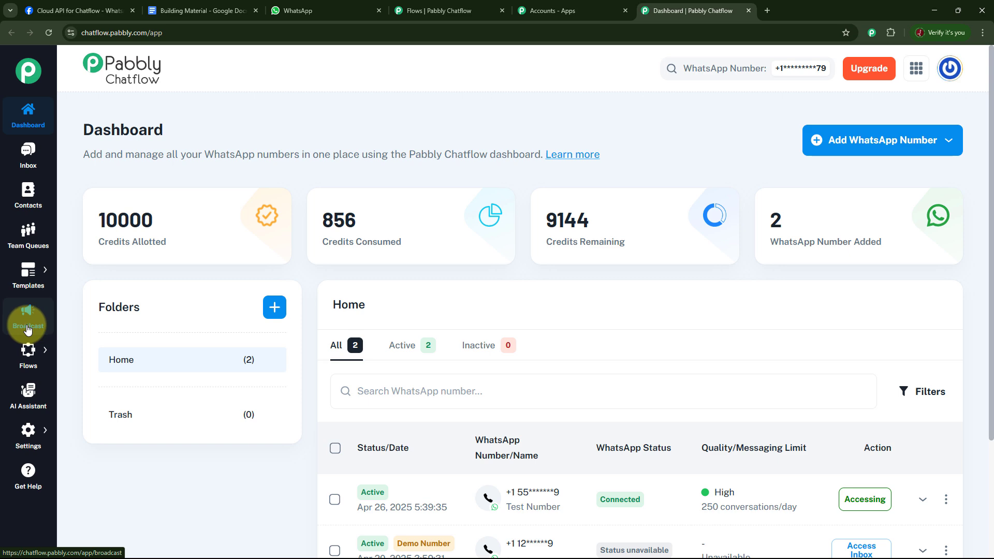
mouse_move(30, 364)
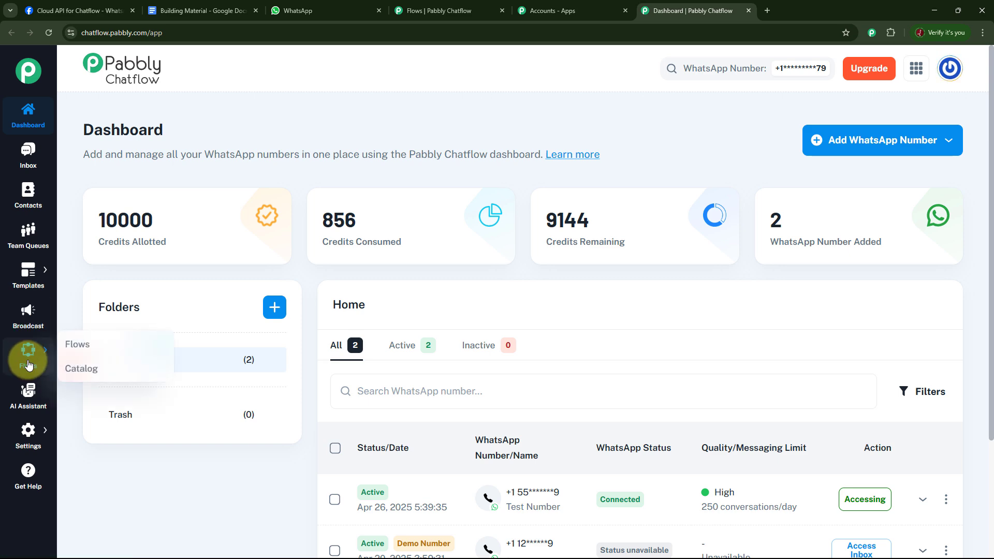
mouse_move(32, 434)
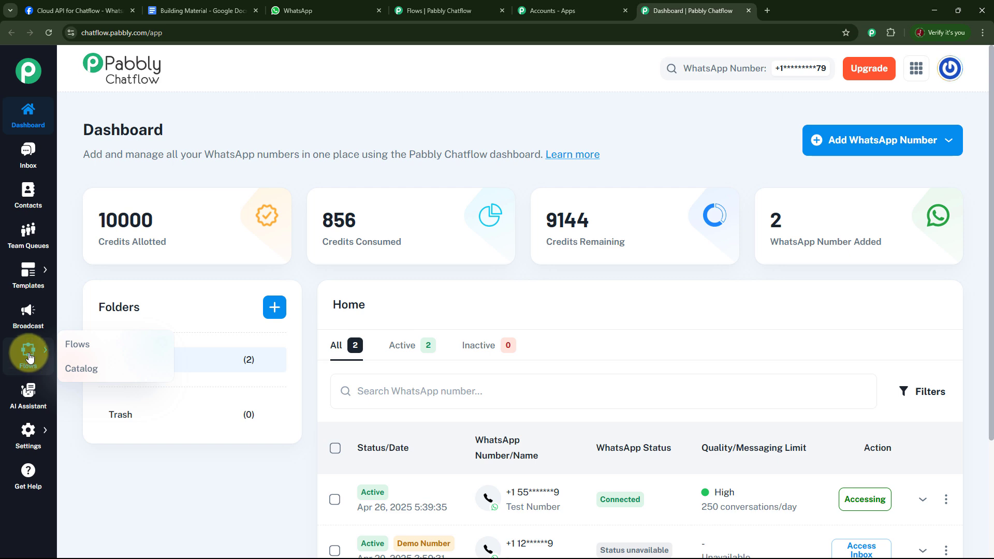
left_click(29, 356)
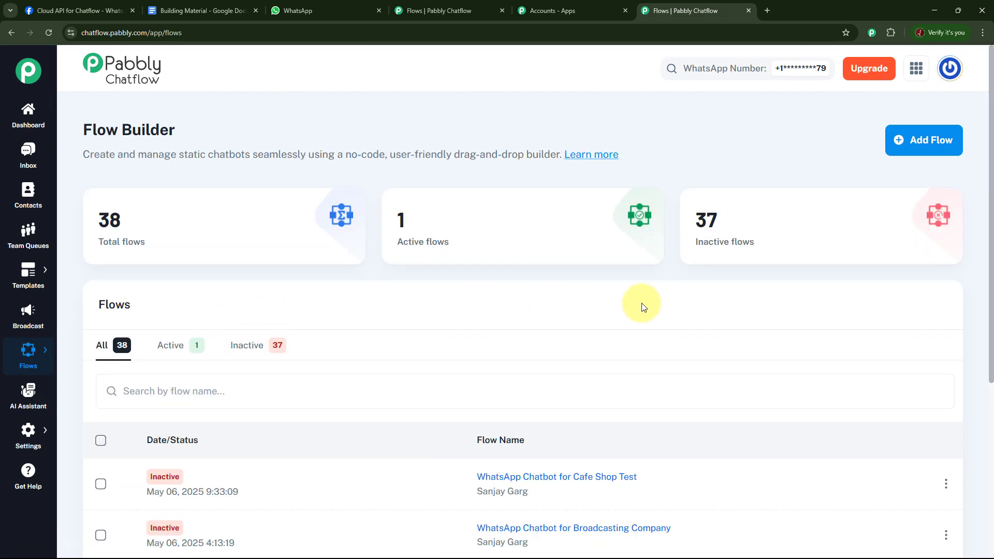
mouse_move(127, 224)
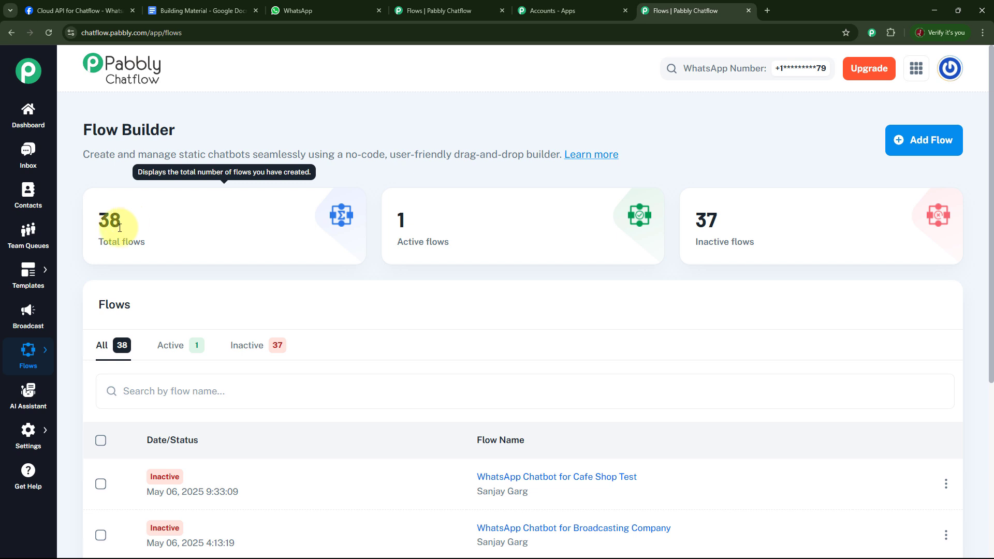
mouse_move(731, 231)
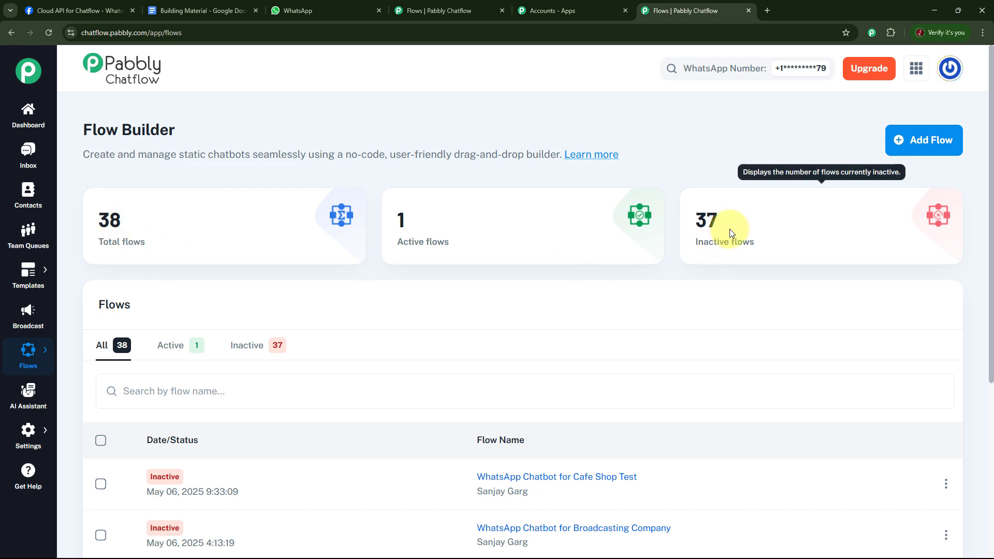
mouse_move(441, 242)
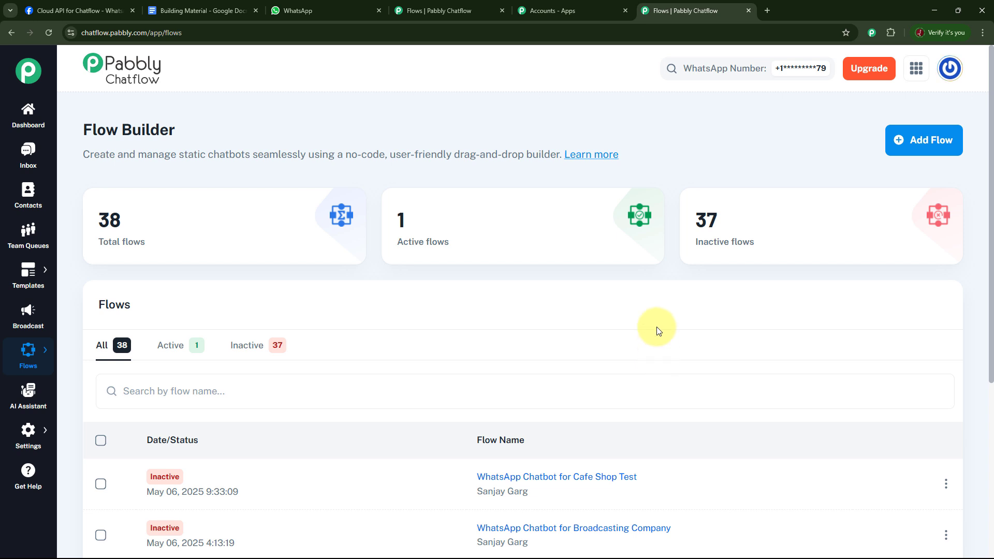
scroll(656, 329, "down", 5)
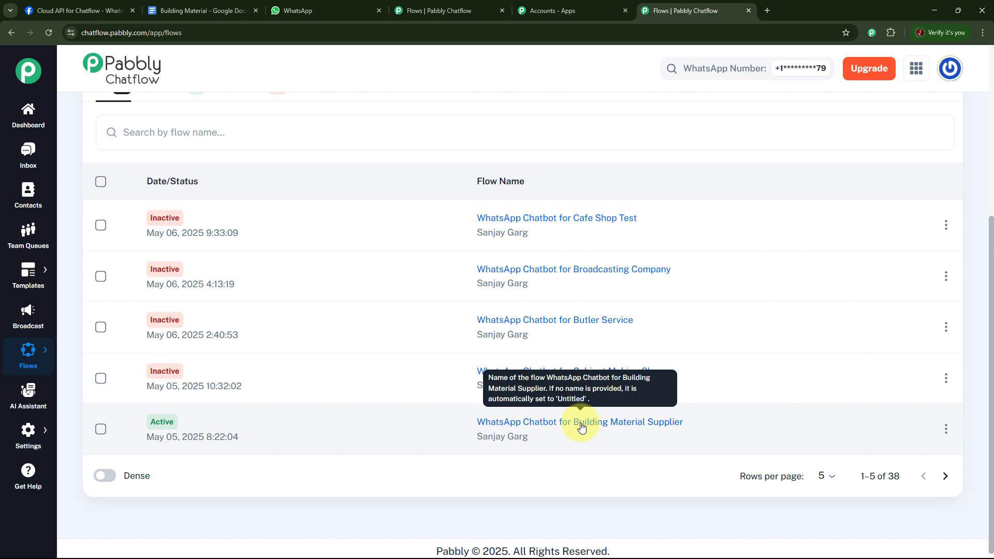
left_click(563, 426)
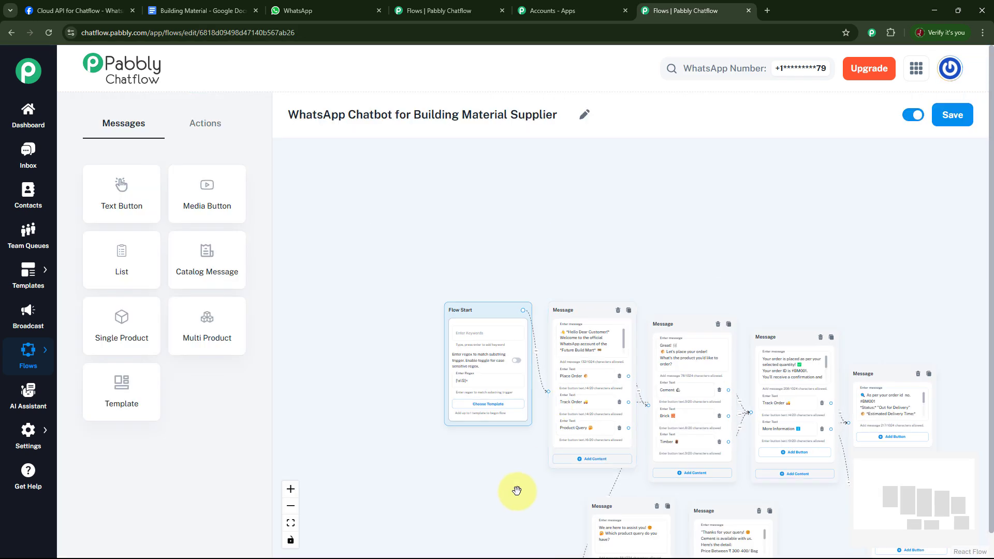
Deactivate the existing building material supplier flow and save it
left_click_drag(517, 490, 439, 371)
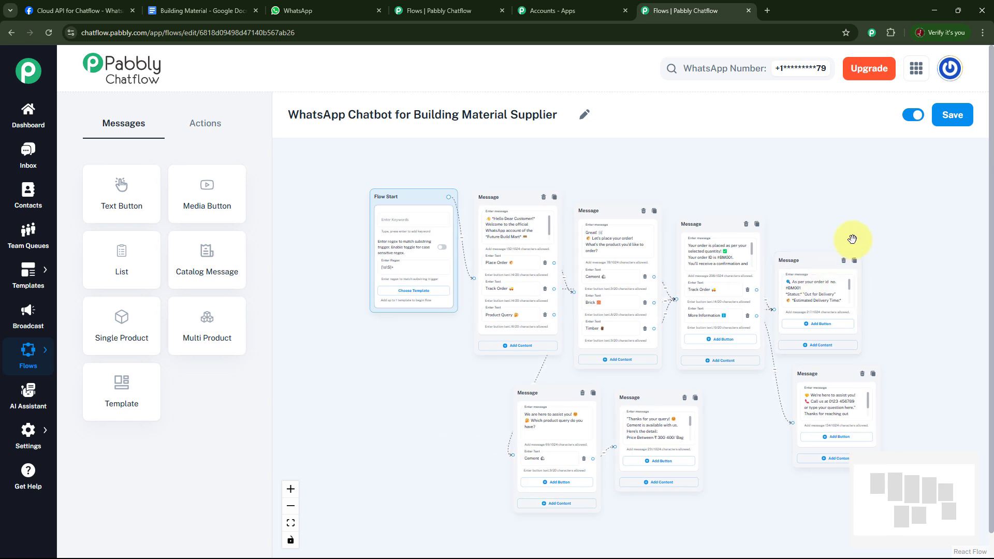
left_click_drag(900, 294, 852, 275)
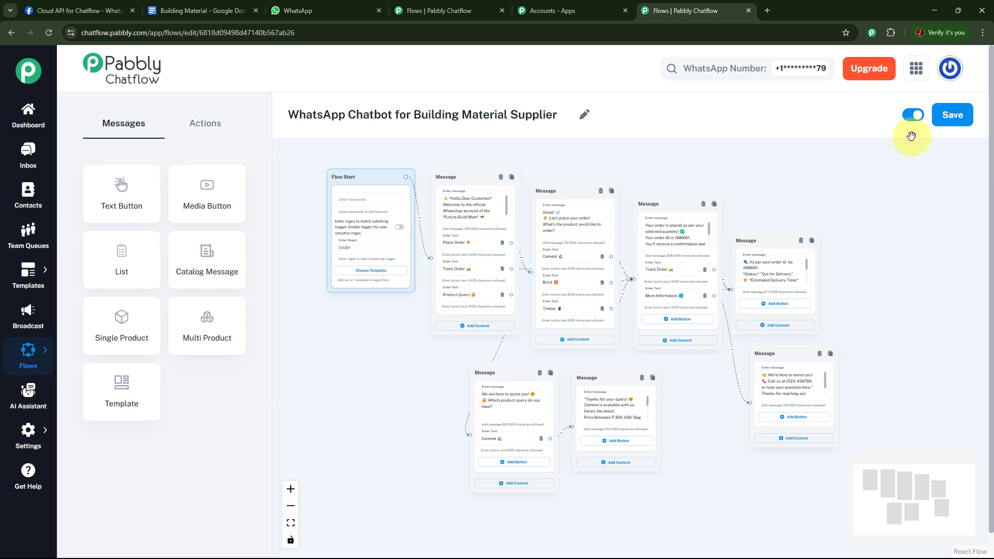
left_click(913, 115)
left_click(951, 119)
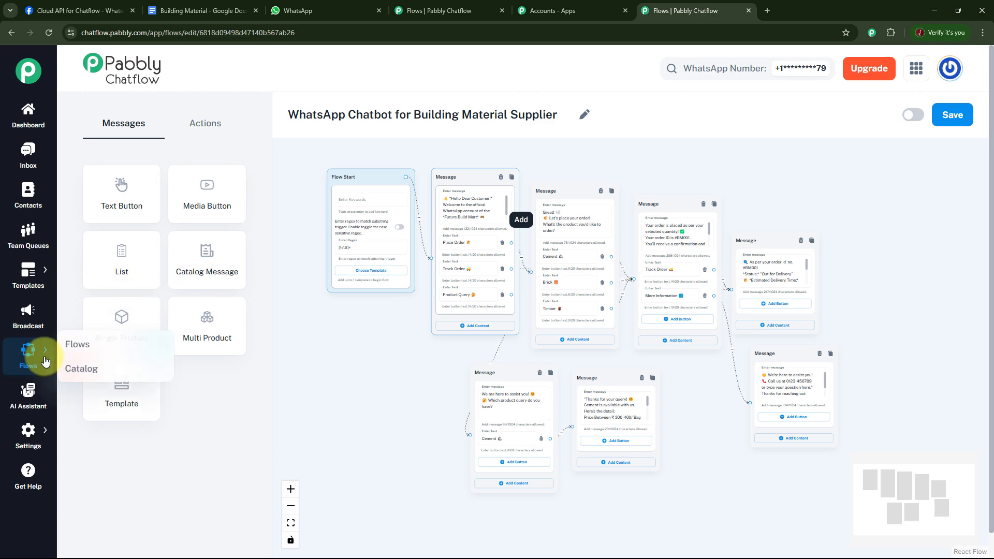
Add a new flow in the Flow Builder and name it "WhatsApp Chatbot for Building Material Supplier Test"
left_click(71, 356)
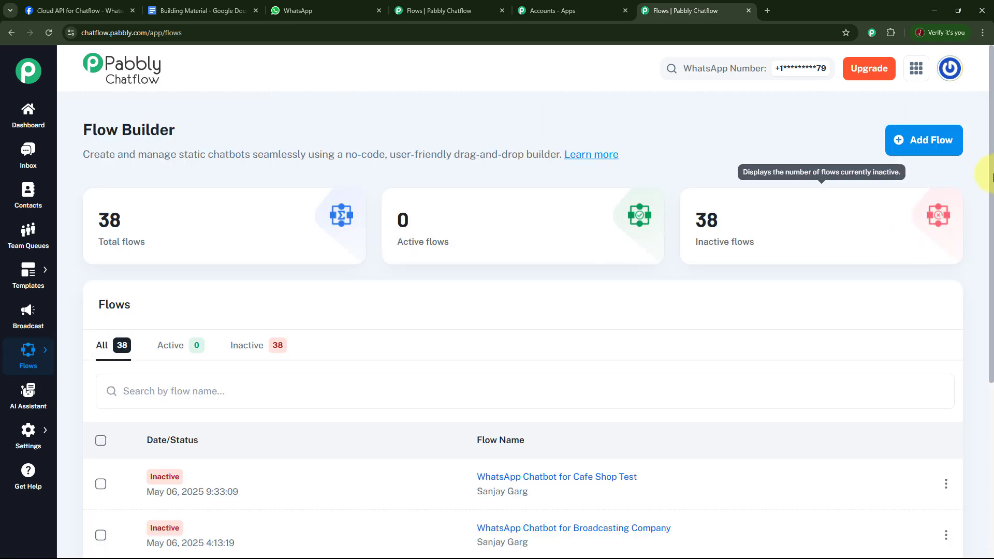
left_click(939, 145)
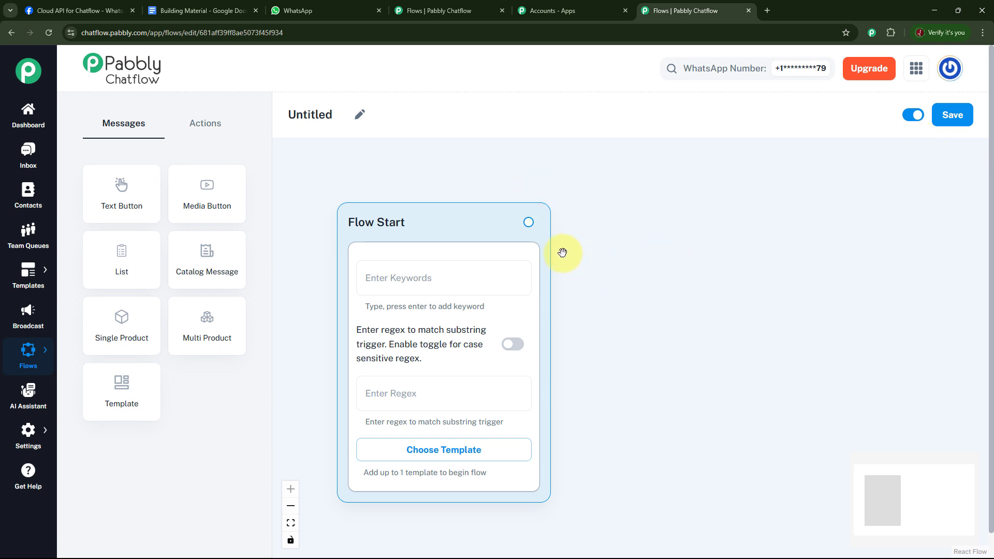
left_click(358, 121)
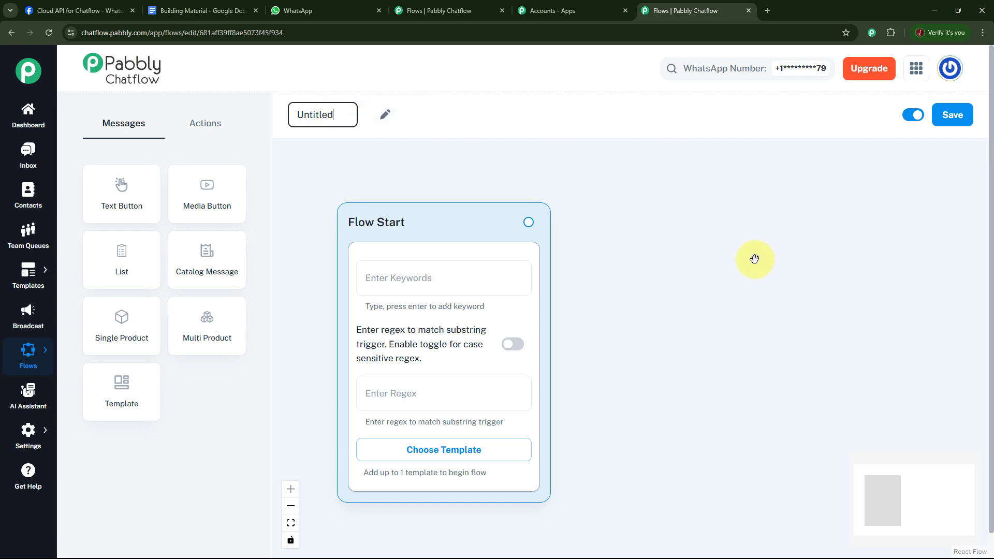
key("ctrl+a")
type("WhatsApp Chatbot for Building Material Supplier Test")
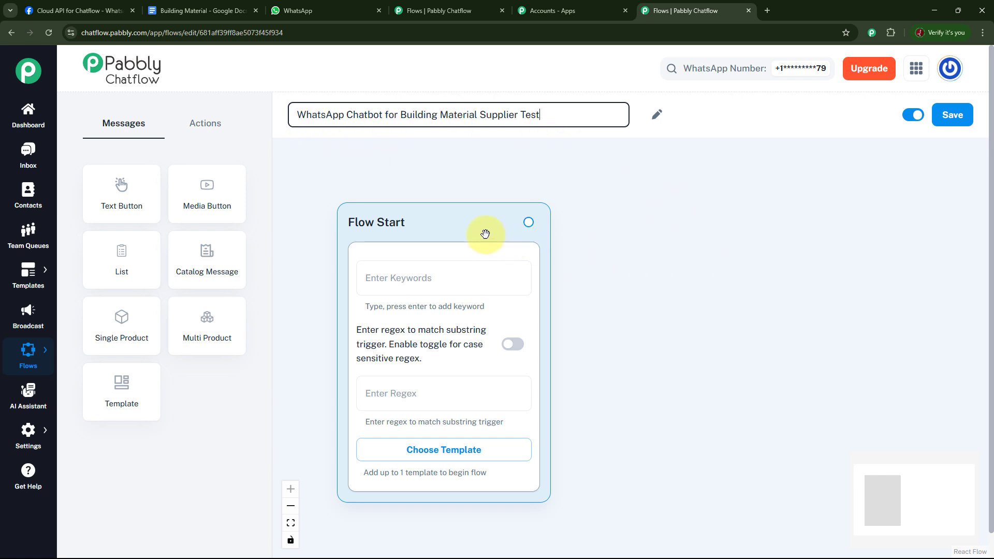
Set the Flow Start regex trigger to [\s\S]+ so that any incoming message matches
left_click_drag(466, 224, 440, 187)
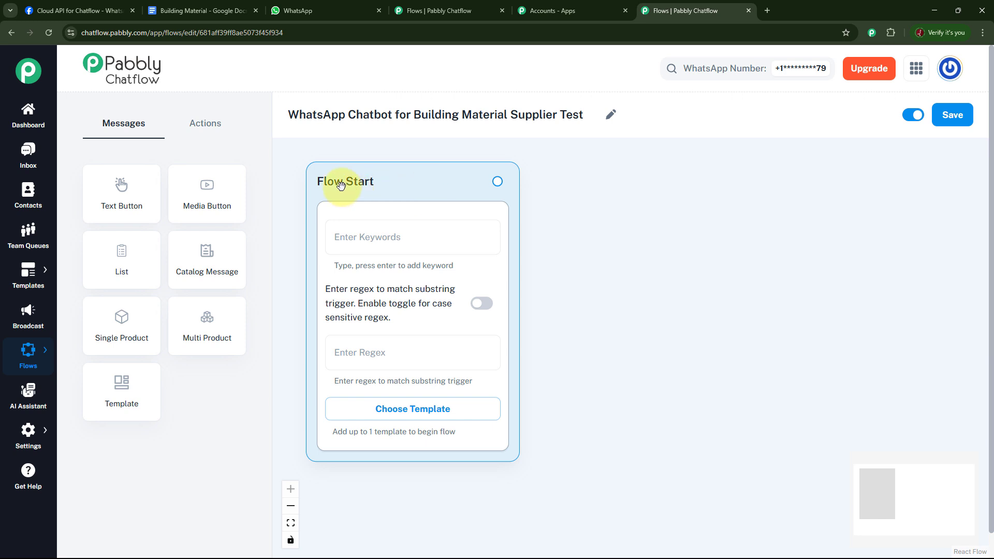
left_click(433, 230)
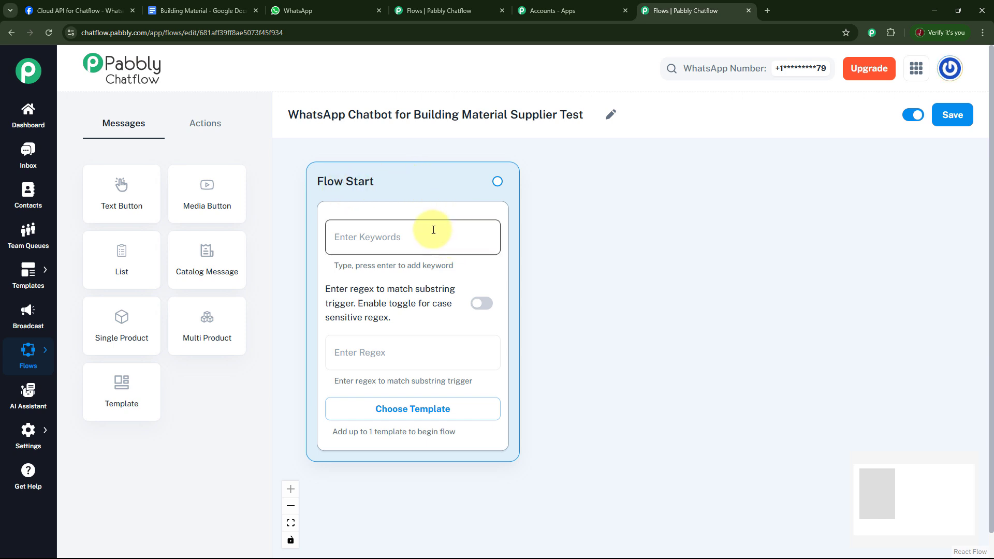
left_click(406, 356)
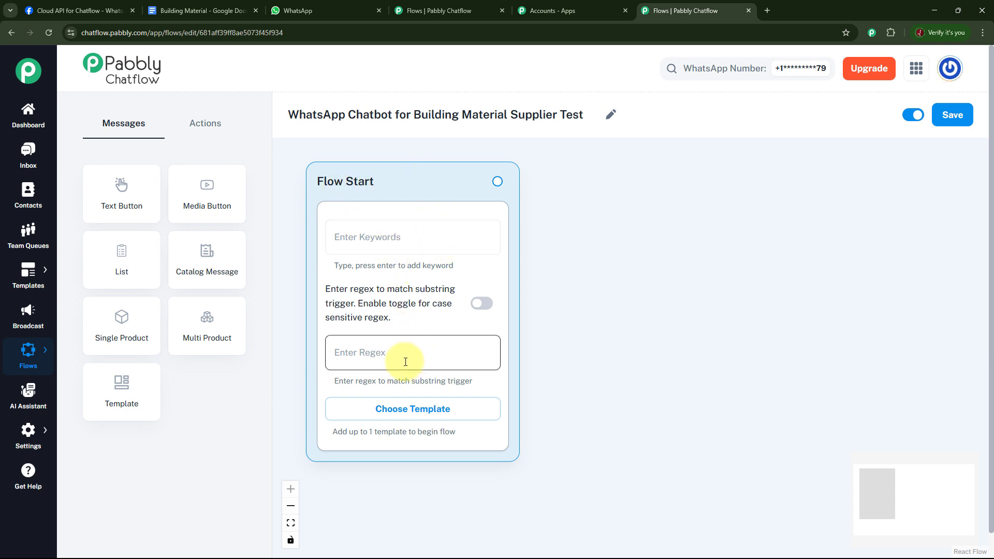
left_click(399, 384)
left_click(425, 239)
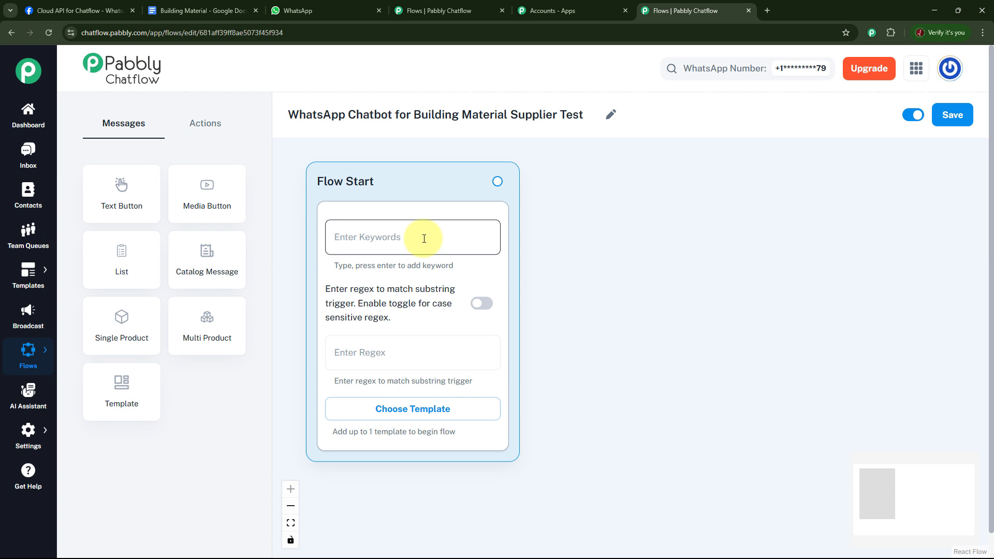
left_click(447, 170)
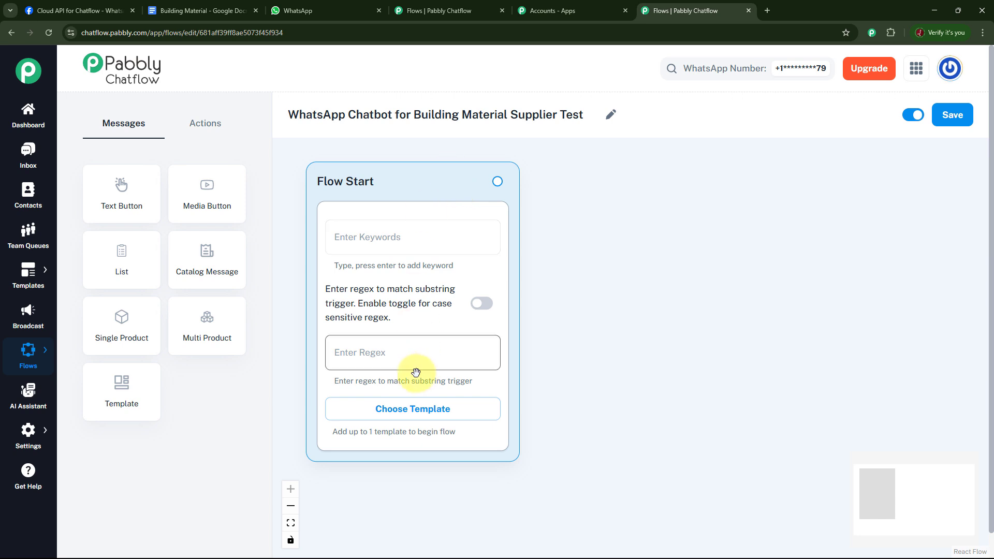
left_click(411, 348)
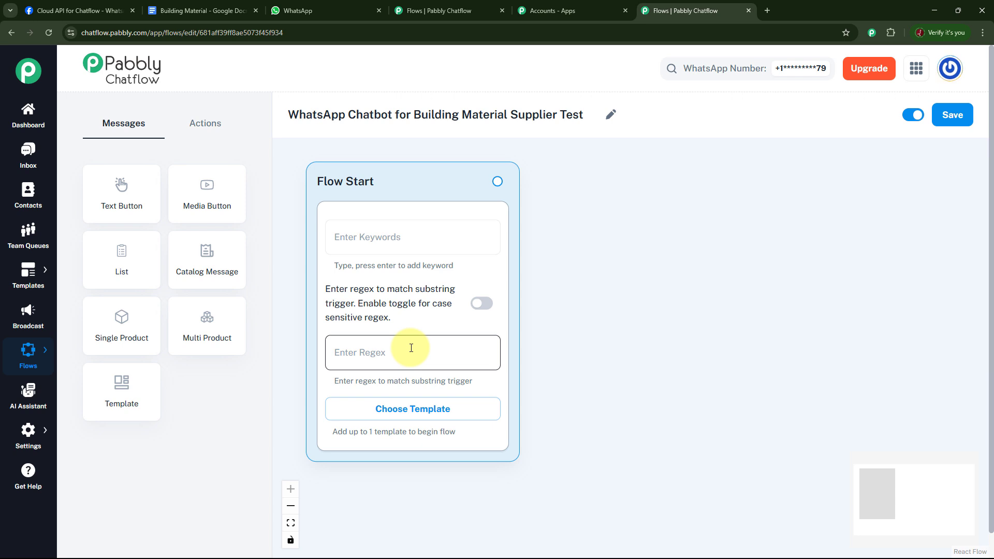
left_click(373, 249)
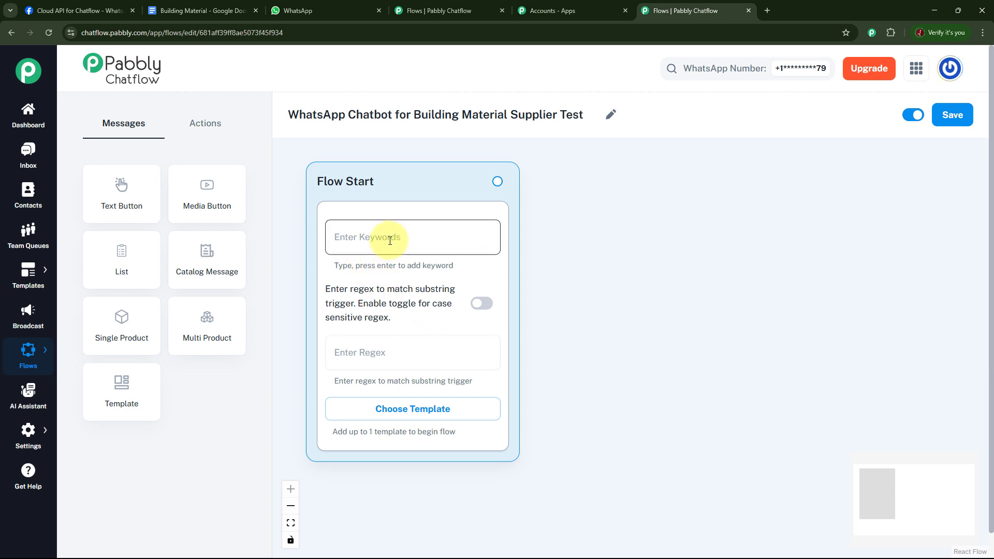
left_click(390, 351)
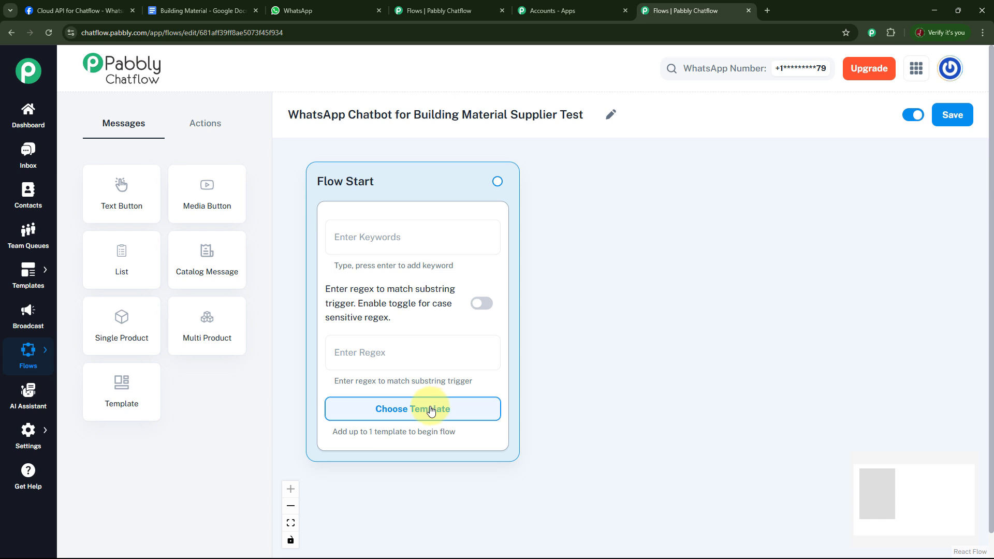
left_click(387, 354)
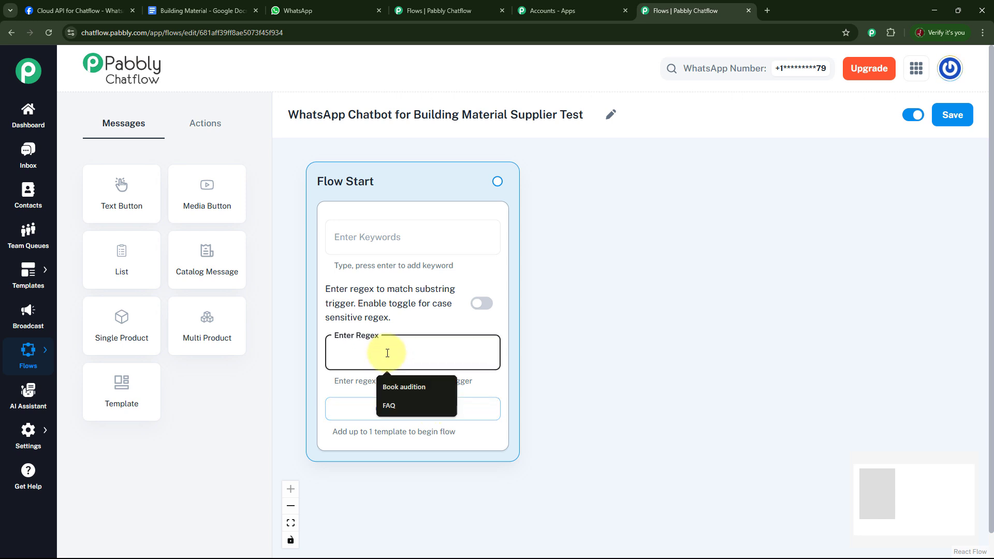
type("[\\s\\S]+")
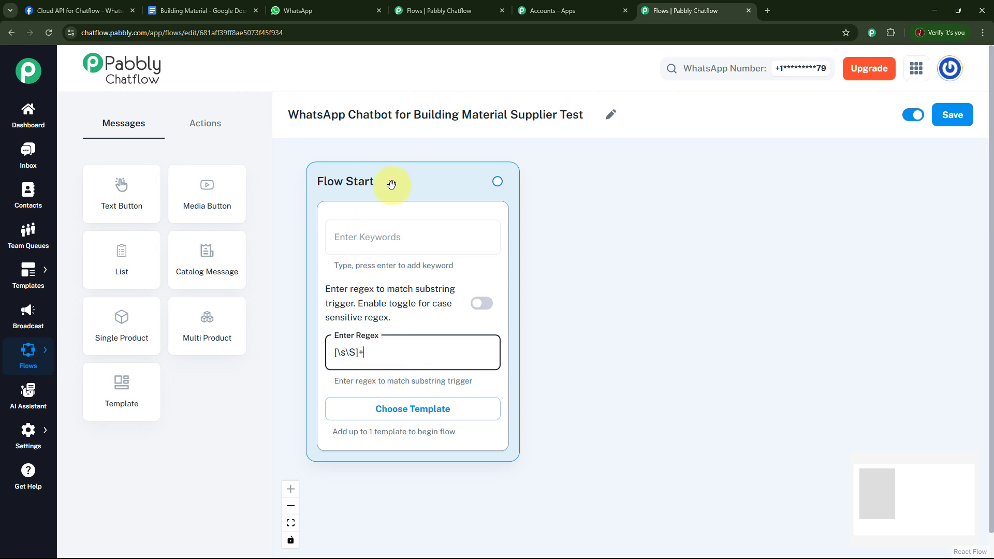
Connect a new Text + Button message to the Flow Start node
left_click_drag(396, 184, 388, 166)
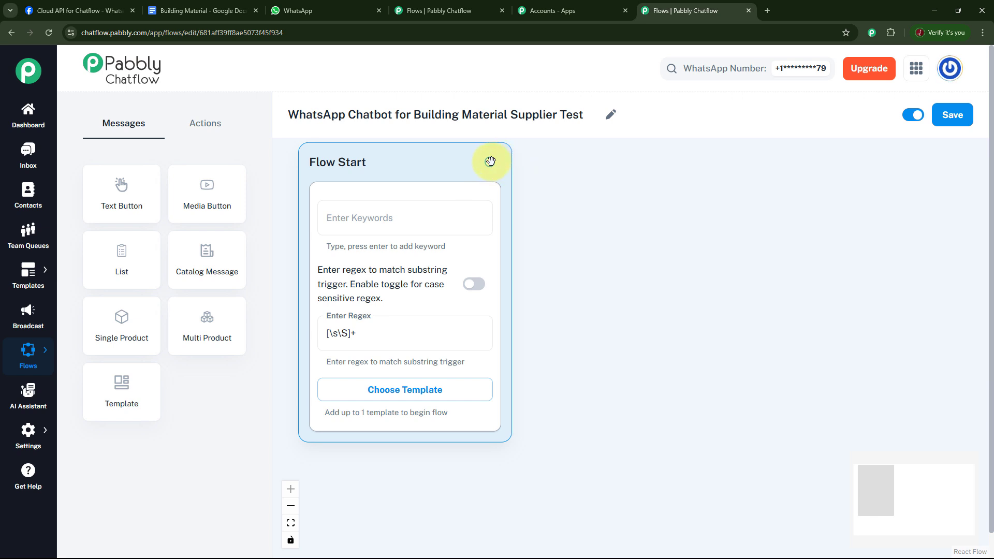
left_click_drag(490, 161, 614, 197)
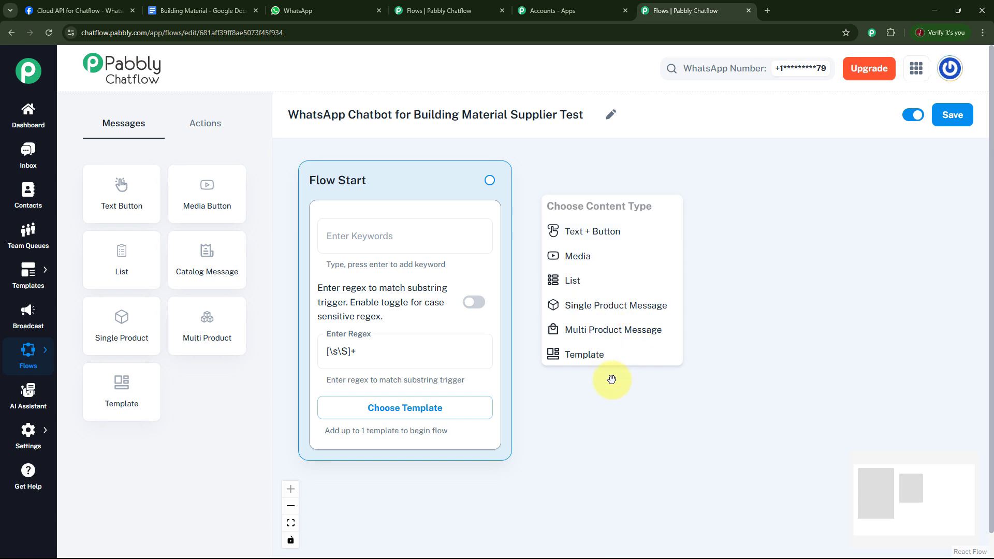
left_click(205, 130)
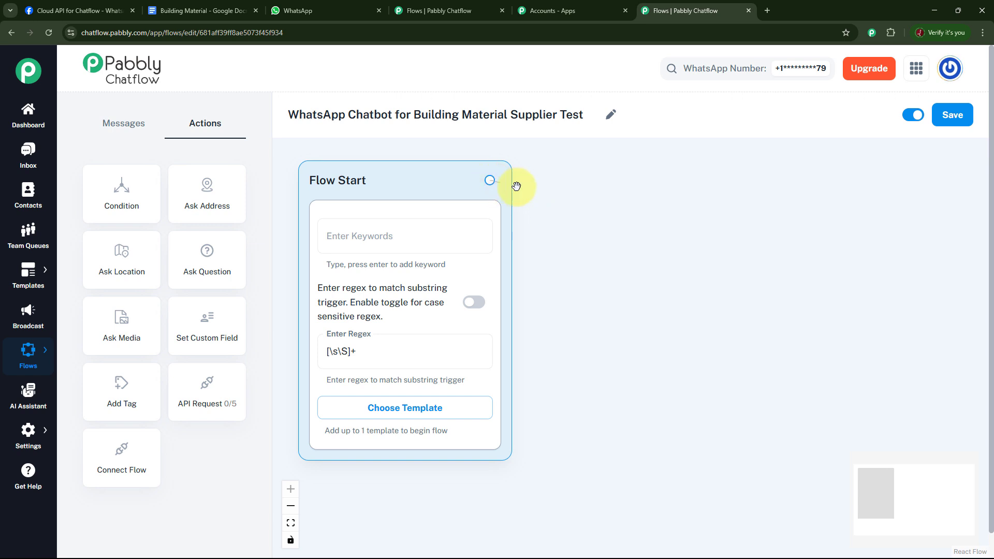
left_click_drag(516, 186, 633, 193)
left_click(582, 230)
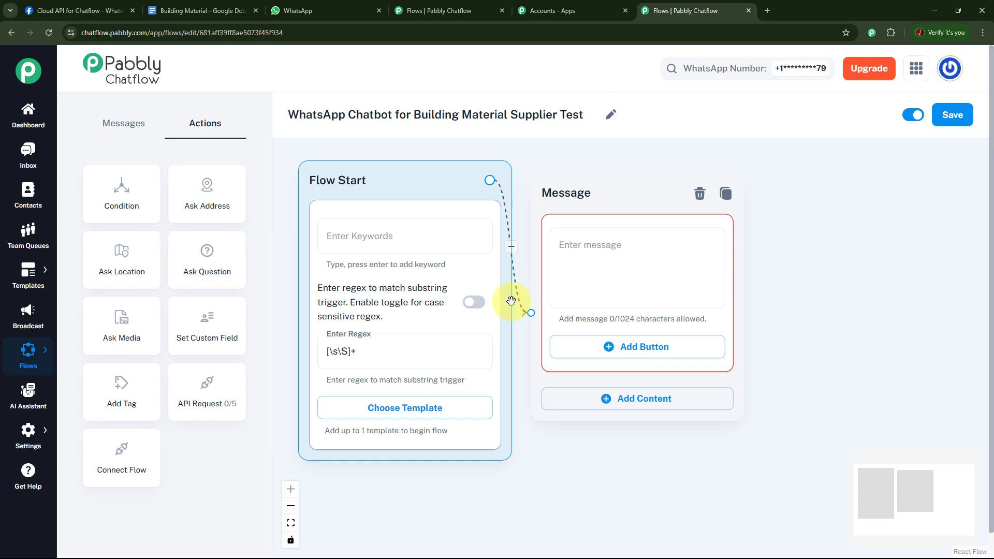
Fill the message with the "Hello Dear Customer!" welcome to Future Build Mart's official WhatsApp account, ending with "How can we assist you today?"
left_click(595, 263)
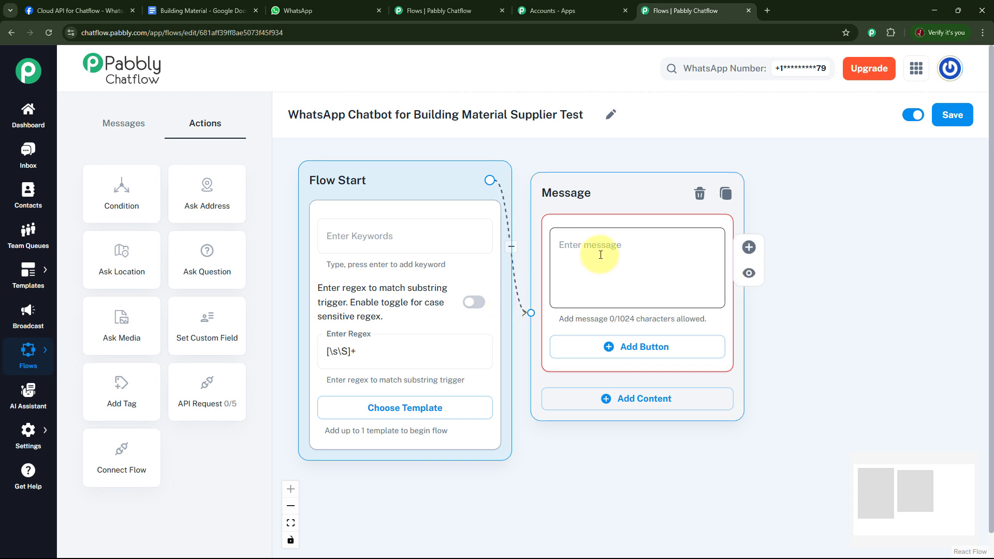
key("ctrl+v")
left_click(796, 288)
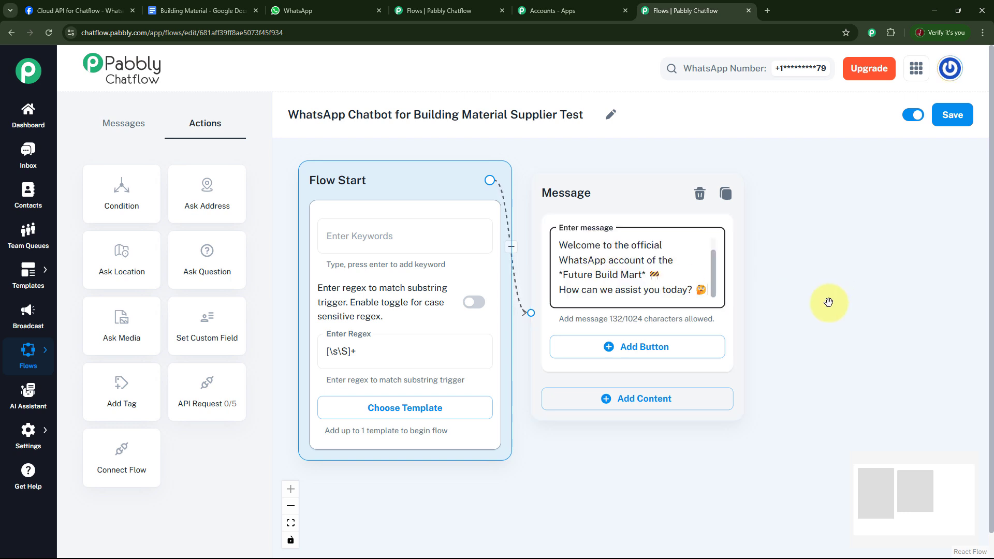
left_click(715, 279)
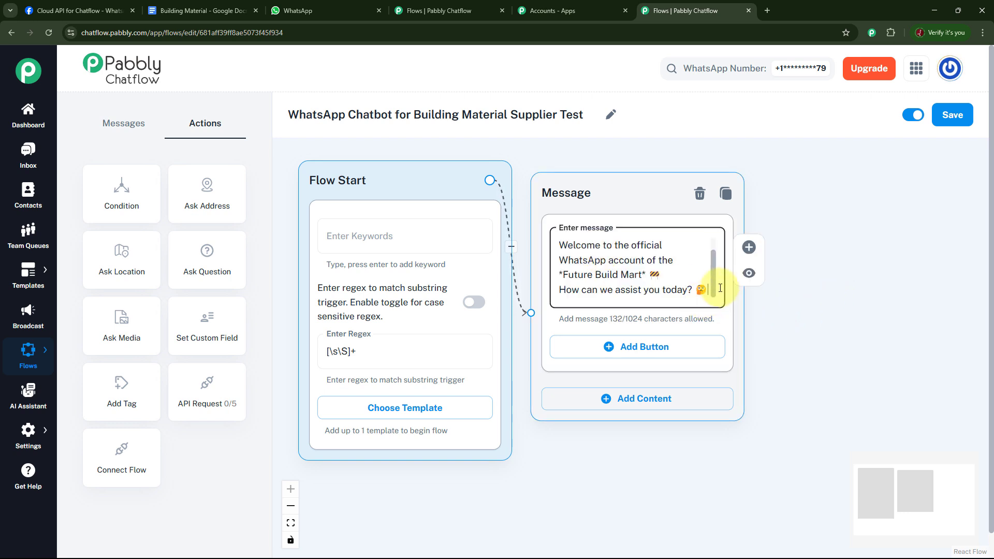
scroll(712, 269, "up", 1)
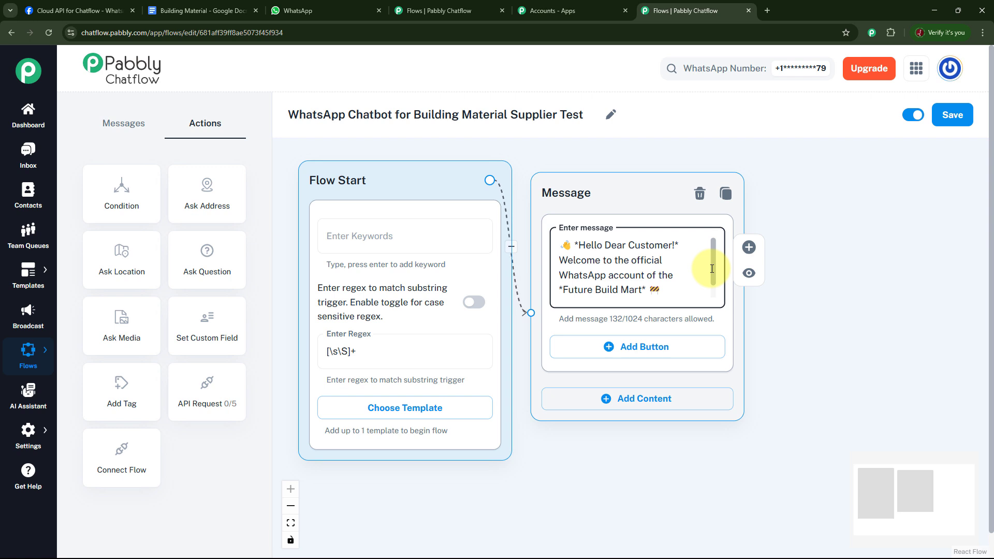
scroll(711, 280, "down", 2)
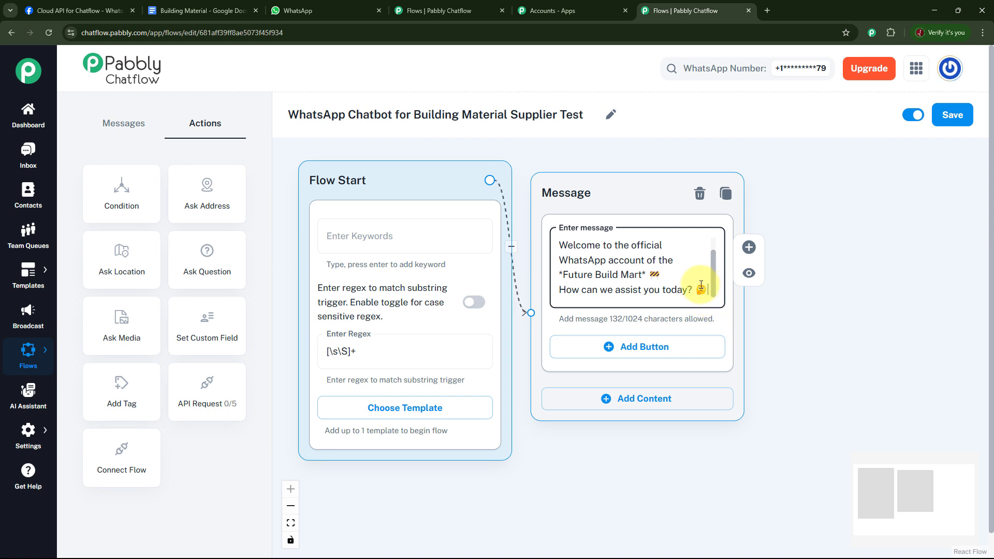
Add Place Order, Track Order and Product Query buttons to the welcome message, and add a message asking which product to order
left_click(637, 346)
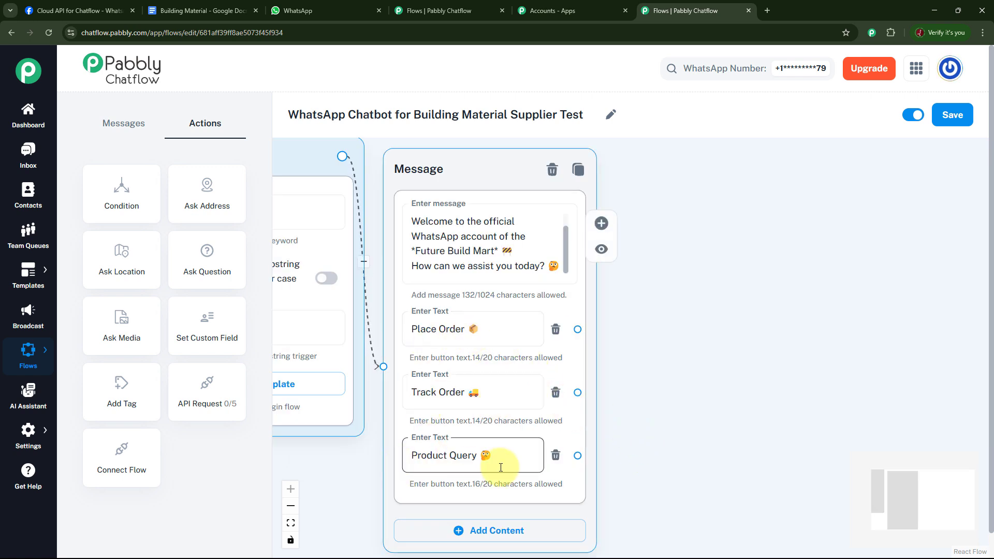
left_click_drag(699, 388, 641, 389)
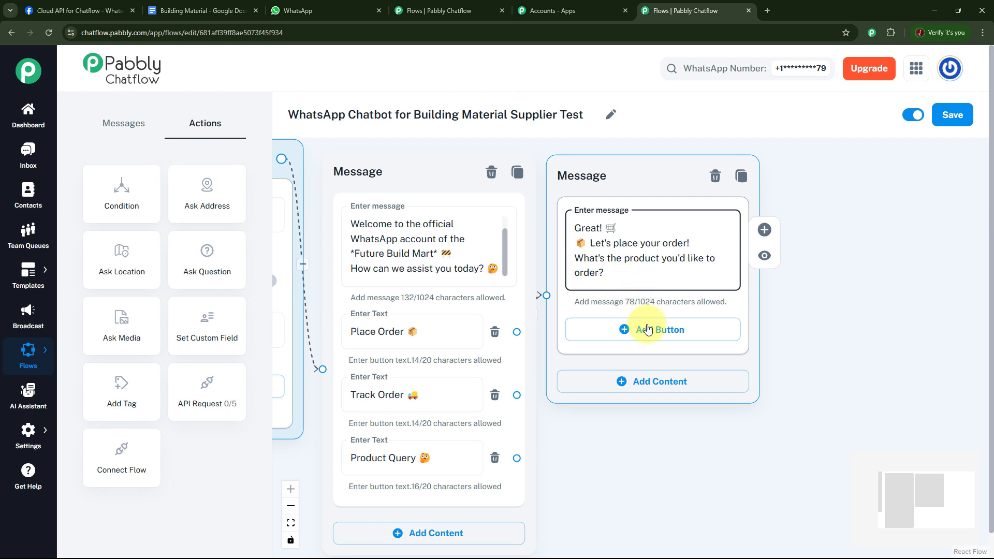
Add Cement, Brick and Timber buttons with matching emojis to the "Let's place your order!" message
left_click(629, 333)
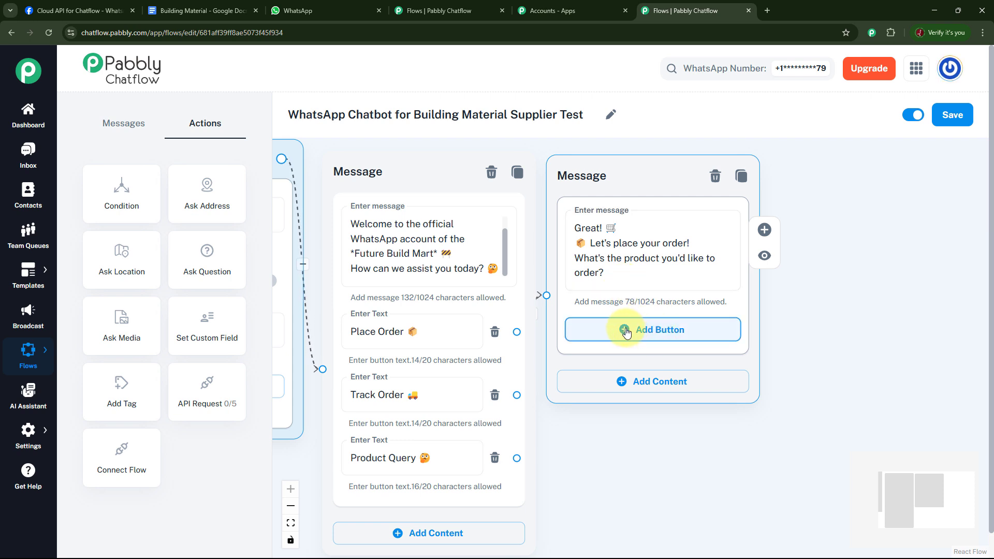
left_click(627, 334)
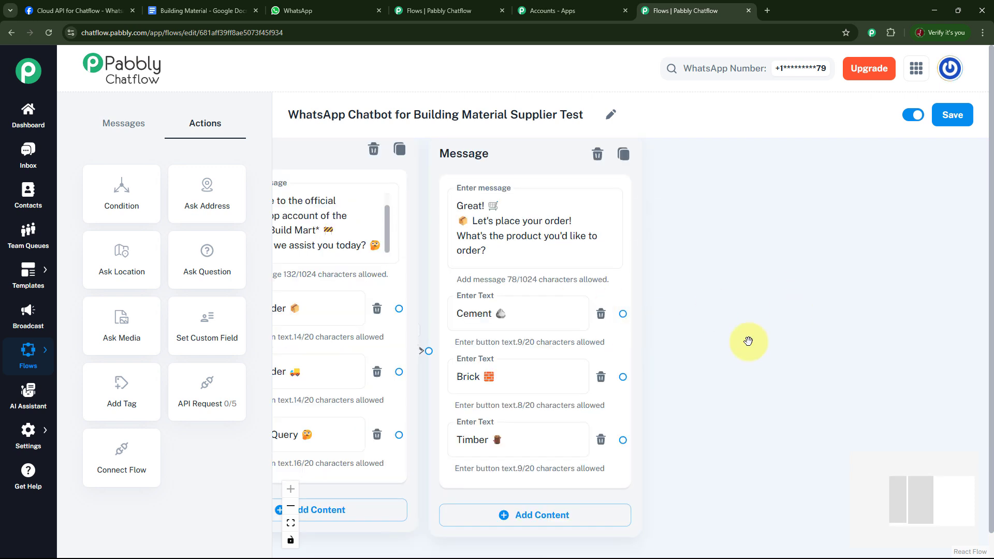
left_click(538, 315)
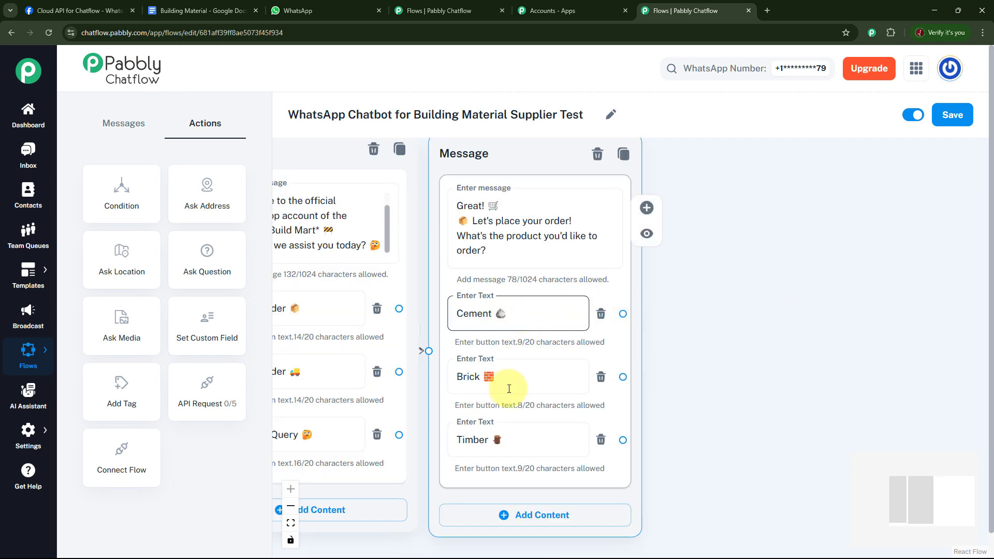
left_click(670, 364)
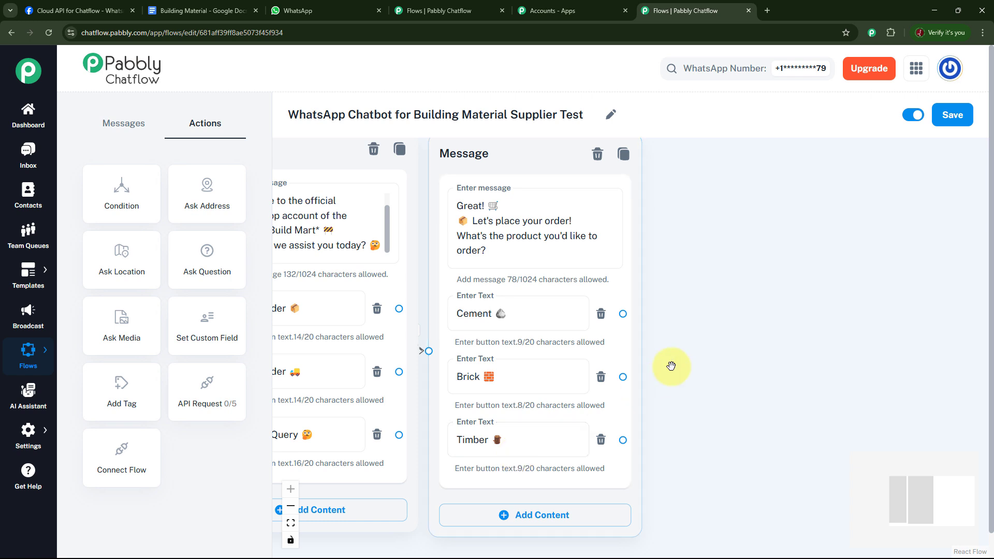
Connect the Cement button to a new Text + Button message containing Future Build Mart's order-placed confirmation and tracking notice
left_click_drag(670, 359, 636, 362)
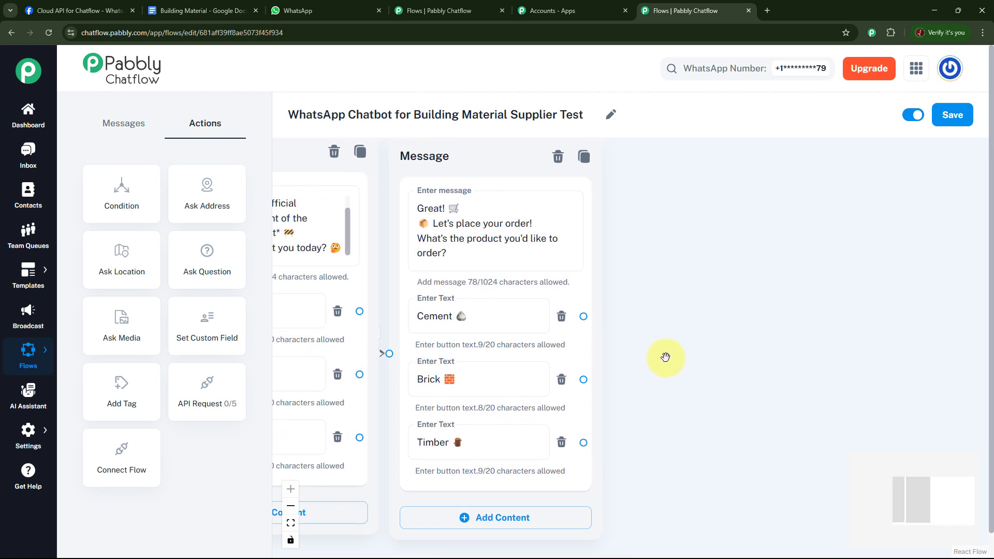
left_click(584, 317)
left_click_drag(584, 316, 698, 162)
left_click(683, 200)
left_click(736, 280)
key("ctrl+v")
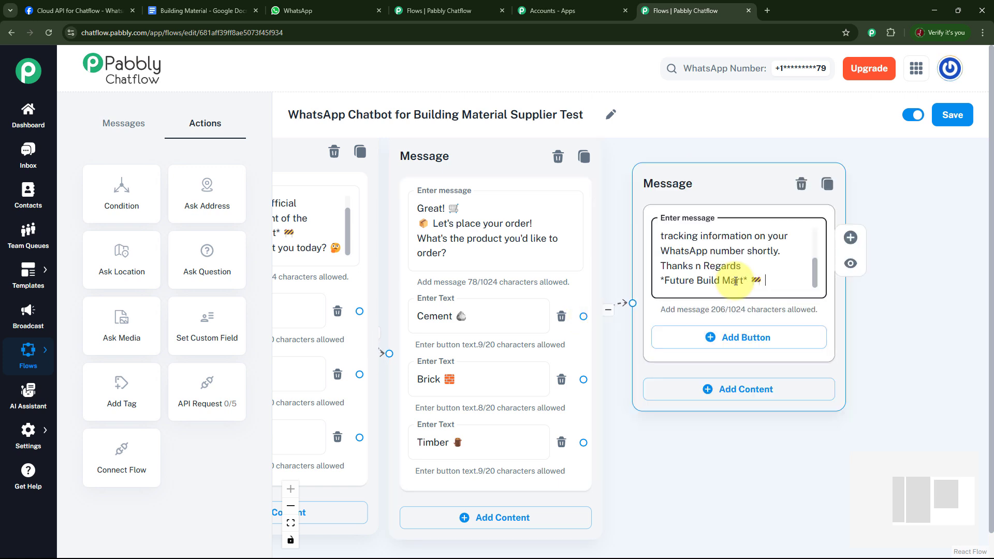
left_click(554, 304)
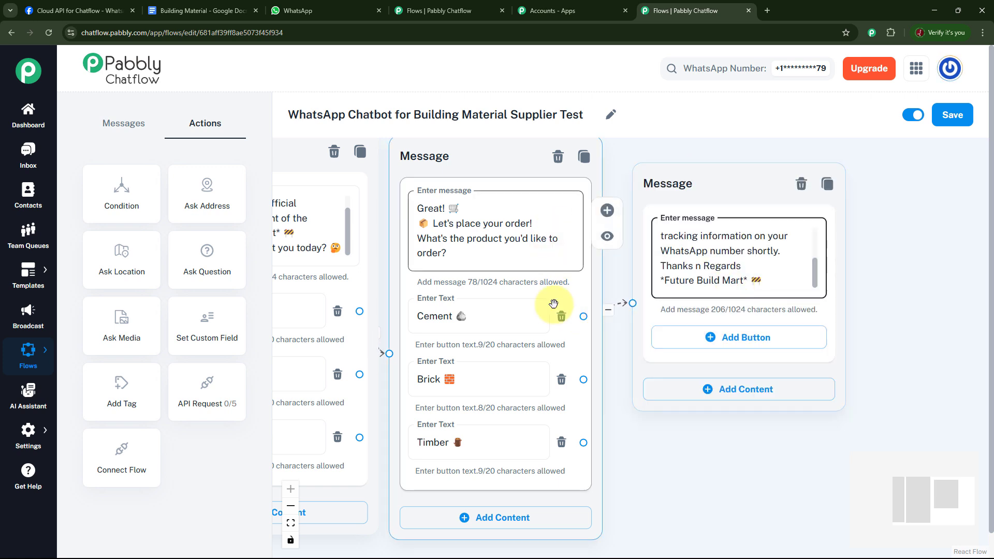
left_click(452, 325)
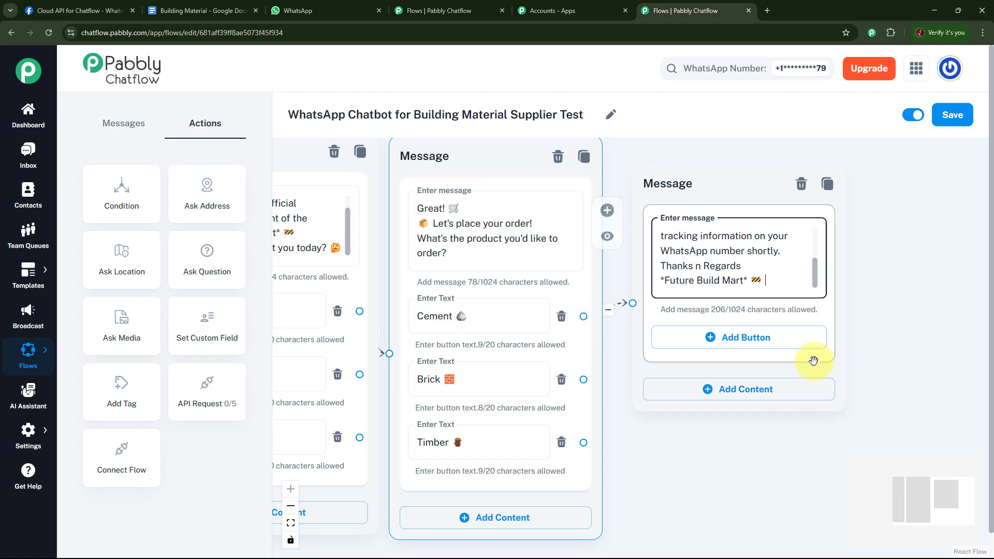
left_click(816, 277)
left_click_drag(816, 277, 817, 243)
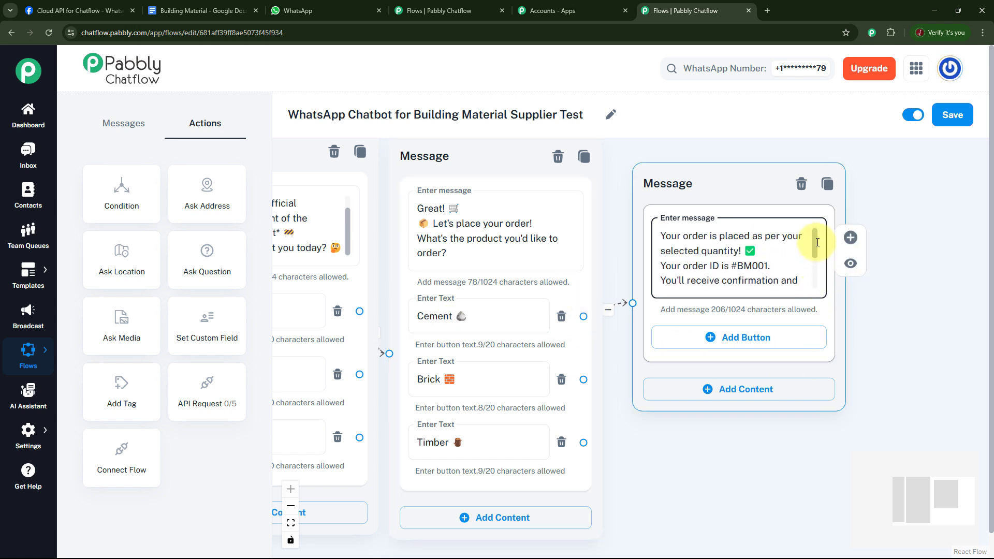
Connect the Brick and Timber buttons to the same order confirmation message, and review its text
left_click(721, 422)
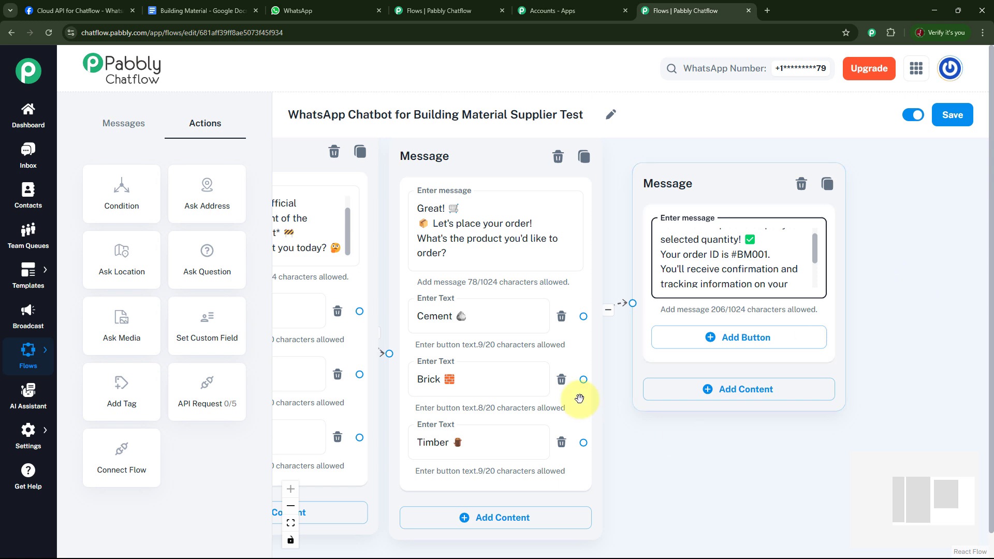
left_click(493, 382)
left_click(630, 459)
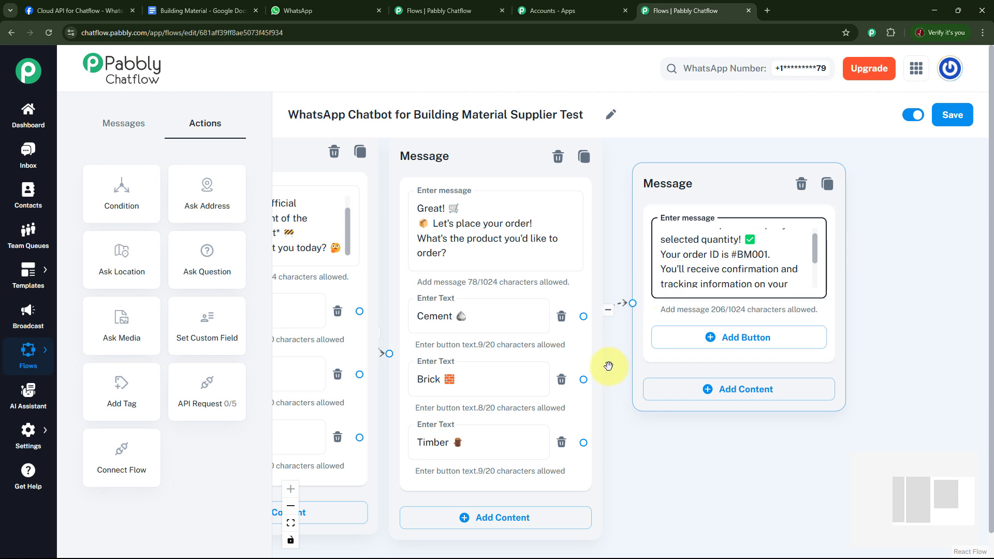
left_click_drag(584, 379, 634, 304)
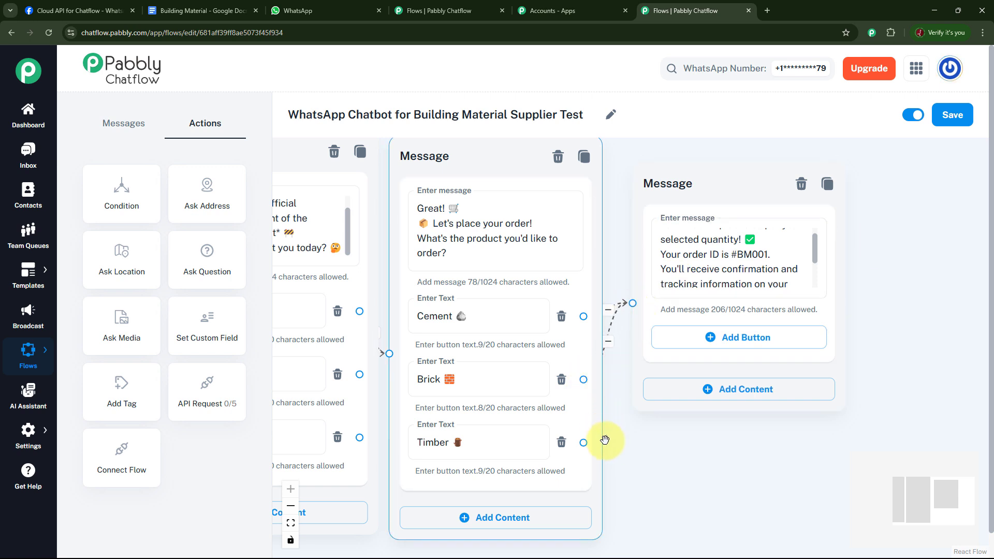
left_click_drag(582, 442, 632, 305)
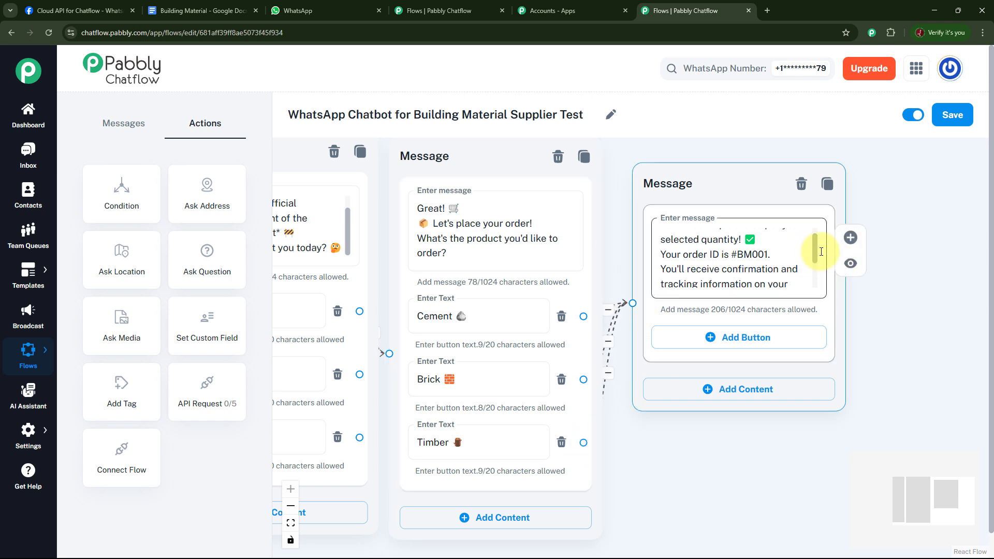
mouse_move(815, 251)
left_mouse_down()
mouse_move(815, 264)
mouse_move(816, 245)
left_mouse_up()
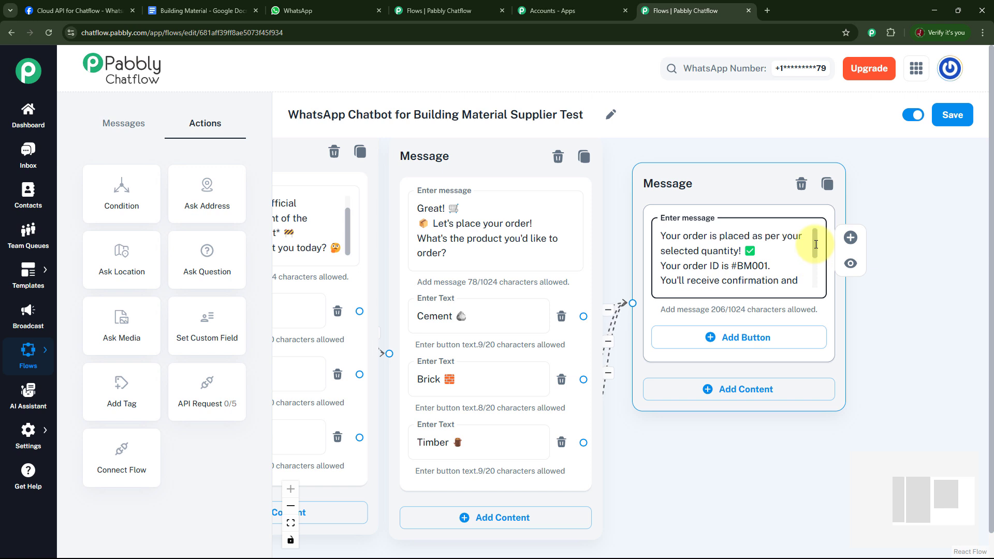
scroll(816, 244, "down", 1)
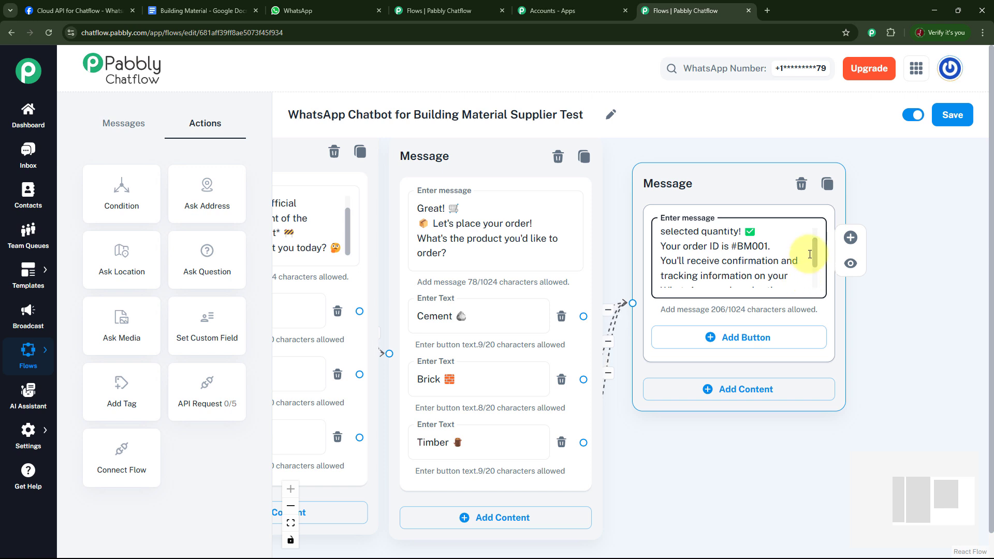
Add Track Order and More Information buttons with matching emojis to the order confirmation message
left_click_drag(815, 255, 814, 272)
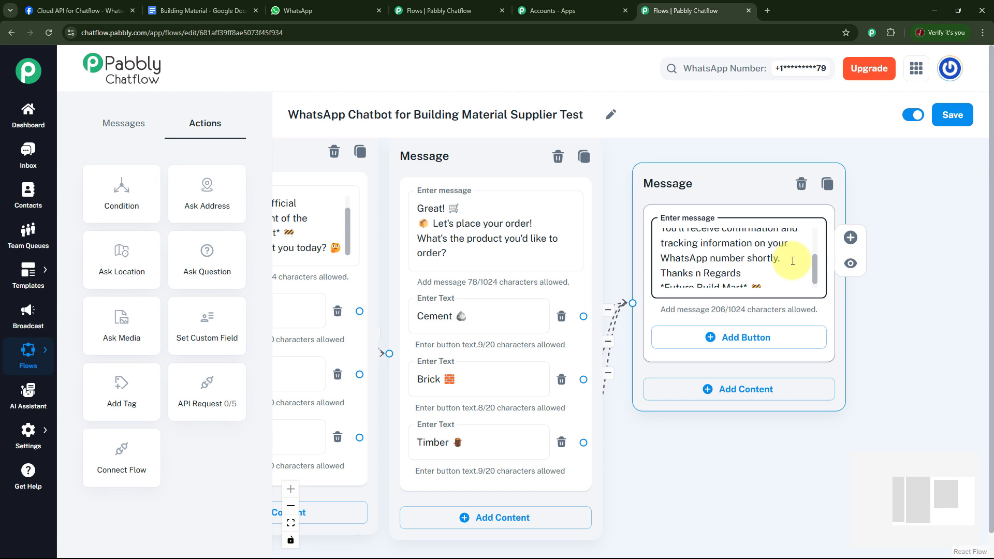
left_click_drag(816, 268, 814, 274)
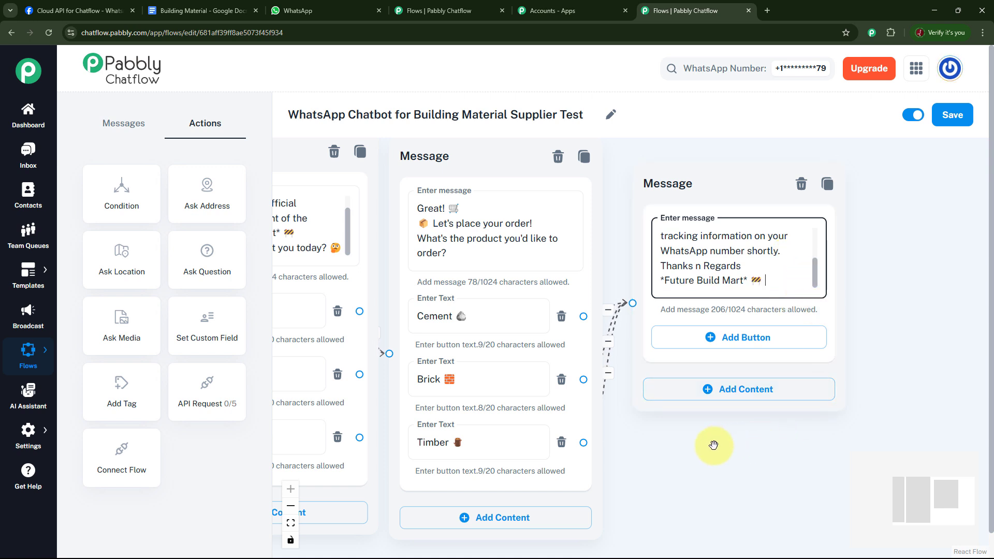
left_click_drag(714, 445, 844, 294)
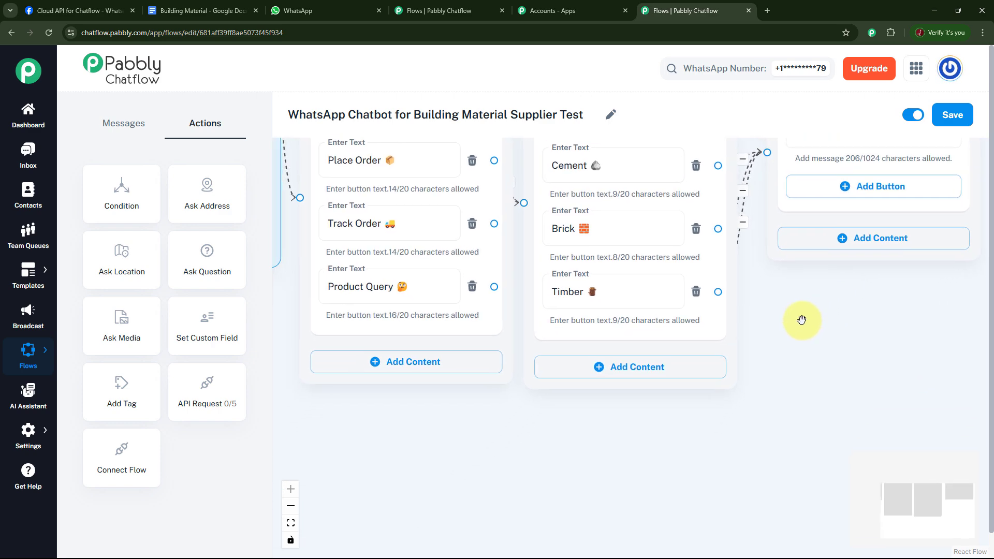
left_click_drag(801, 319, 745, 367)
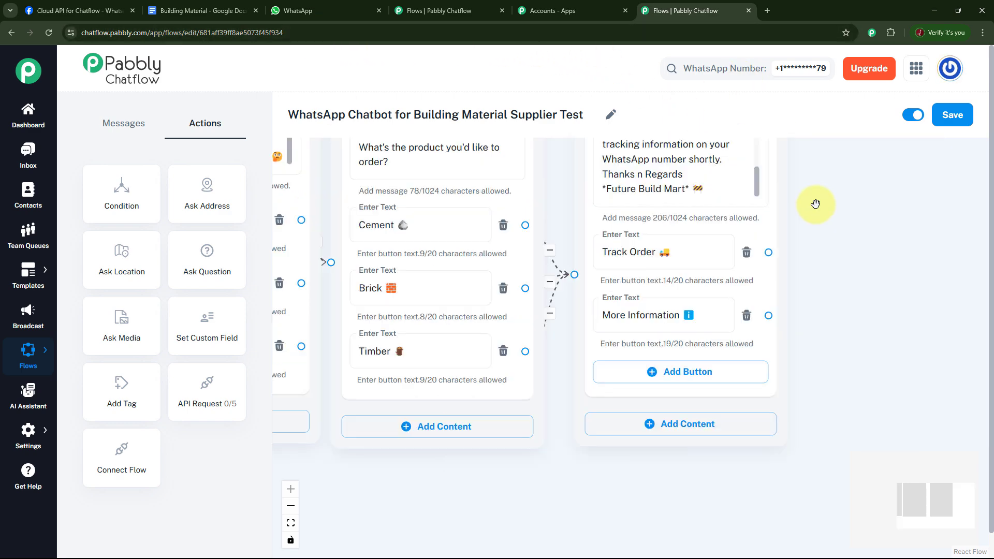
left_click_drag(815, 203, 813, 245)
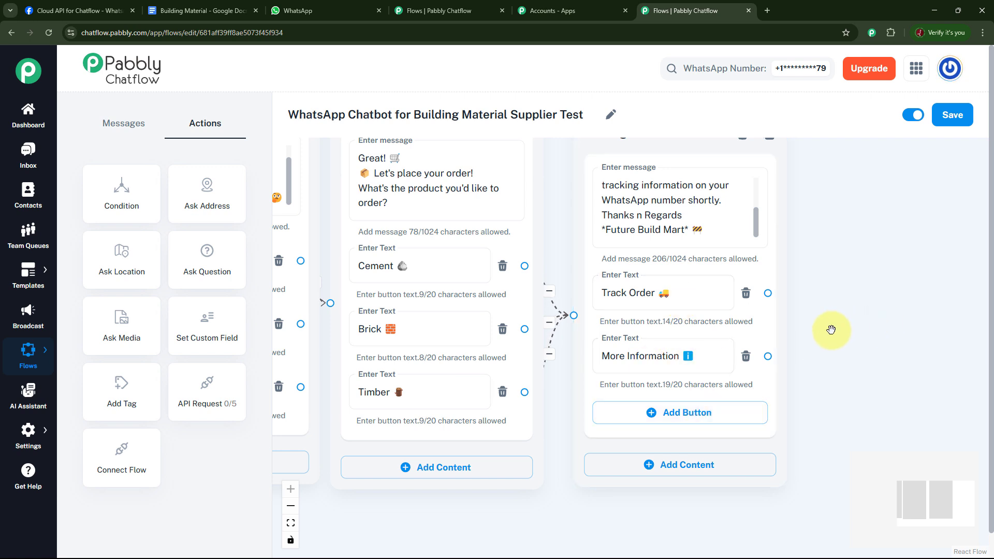
Connect the confirmation message's Track Order button to a new Text + Button message with status "Out for Delivery" and estimated delivery today by 5 PM
left_click_drag(827, 328, 770, 329)
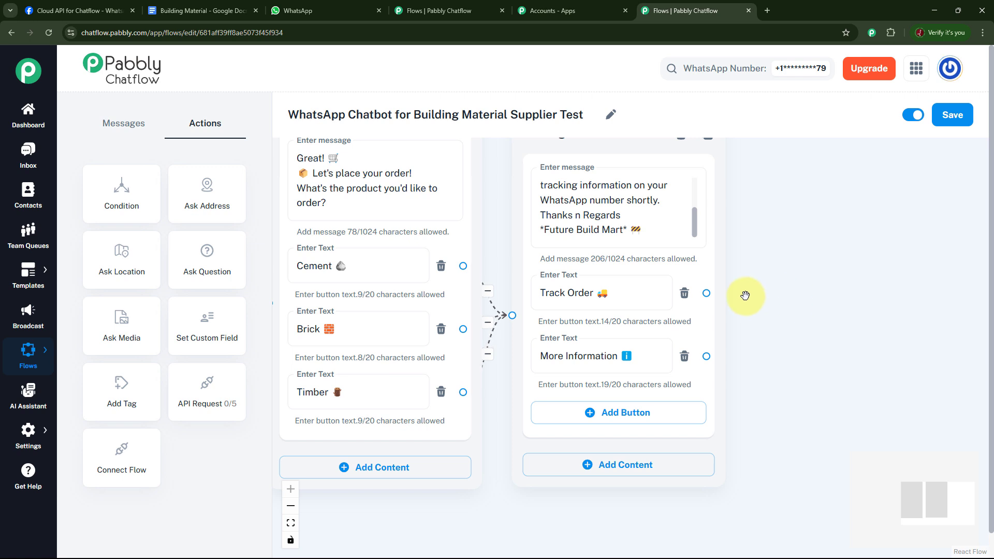
left_click_drag(706, 293, 821, 203)
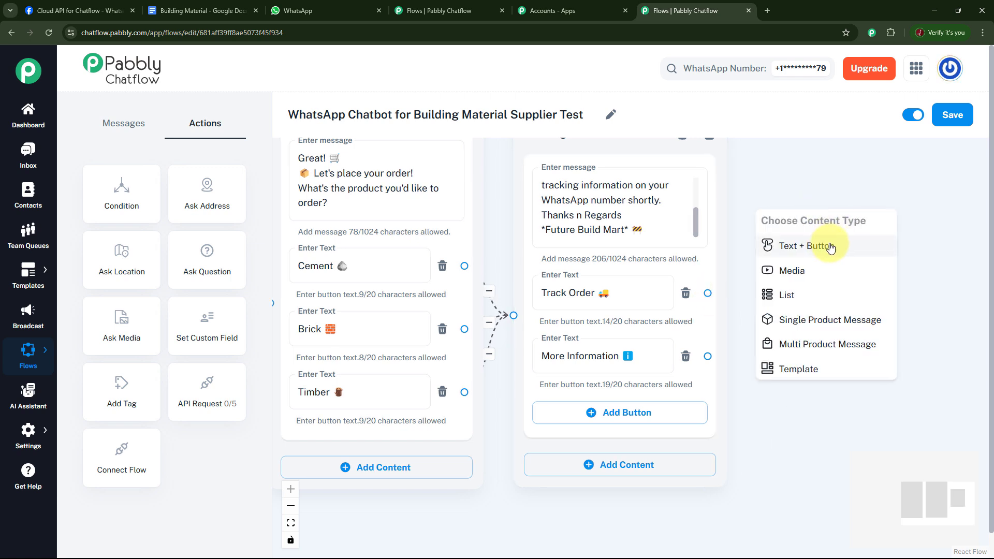
left_click(814, 247)
left_click(848, 238)
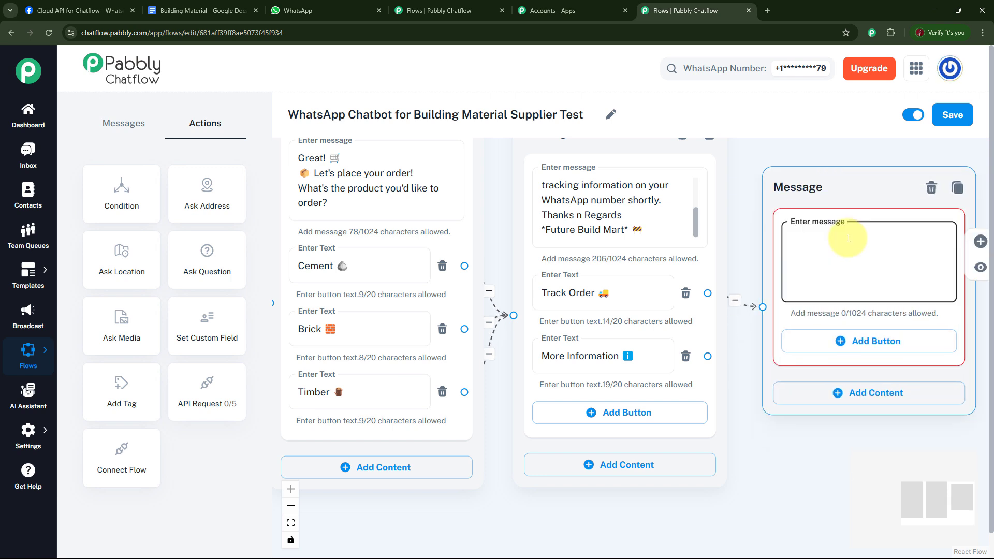
key("ctrl+v")
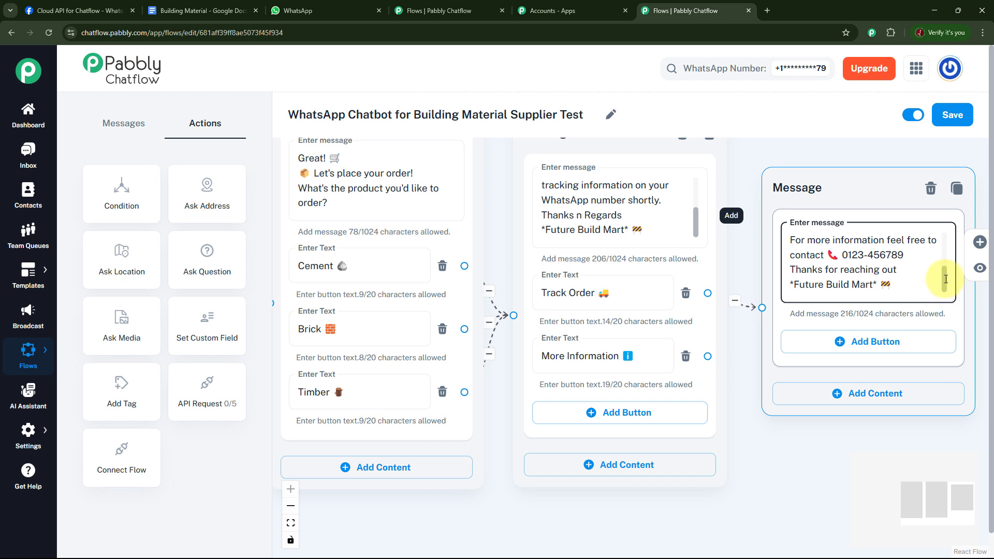
left_click_drag(946, 279, 946, 246)
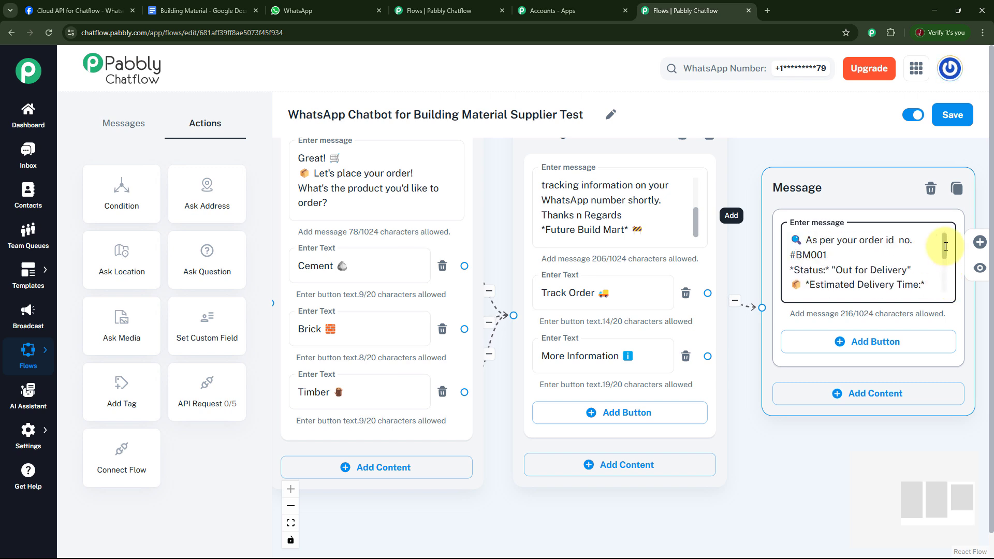
left_click_drag(946, 247, 946, 267)
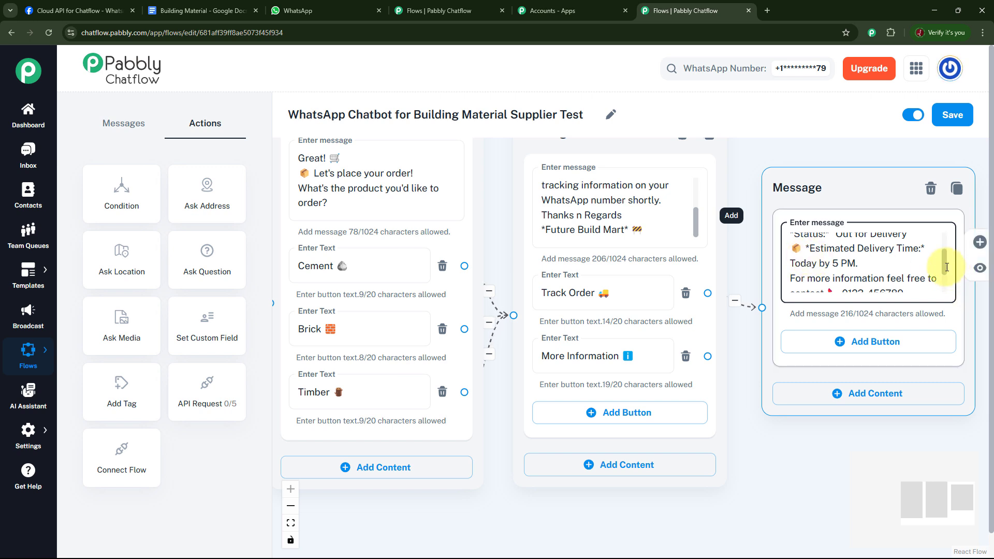
left_click_drag(942, 270, 941, 284)
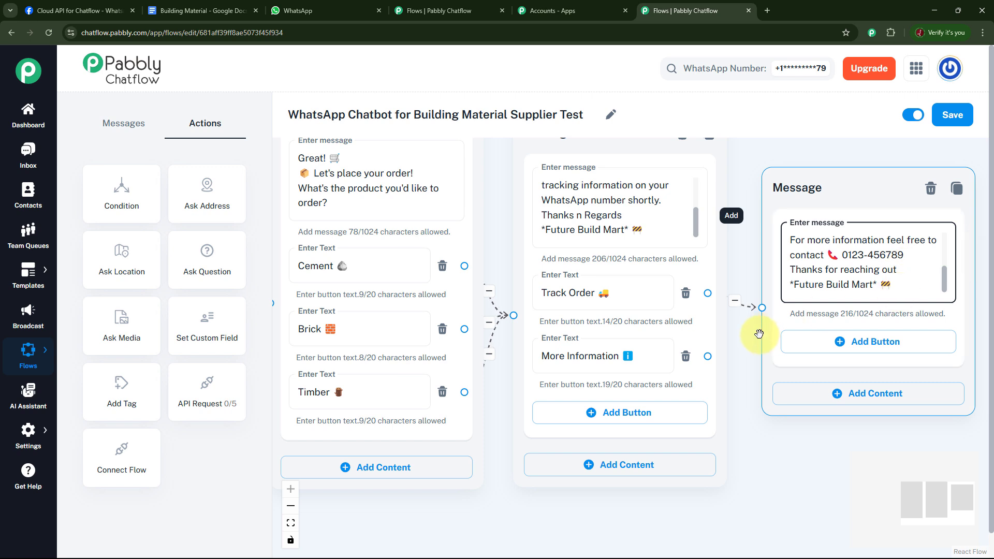
Connect the More Information button to a new Text + Button message reading "We're here to assist you!" with a contact number and Future Build Mart sign-off
left_click_drag(748, 356, 743, 267)
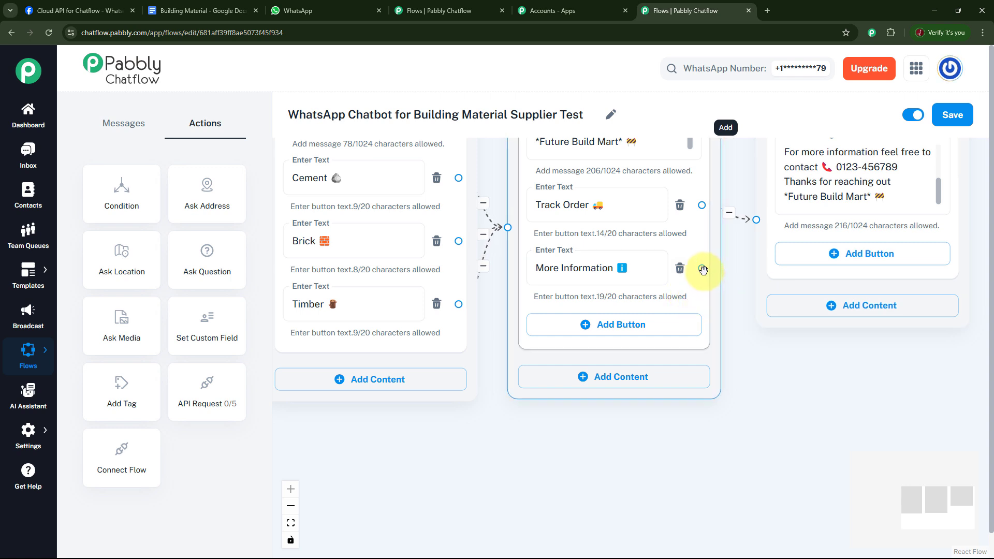
left_click_drag(702, 269, 792, 382)
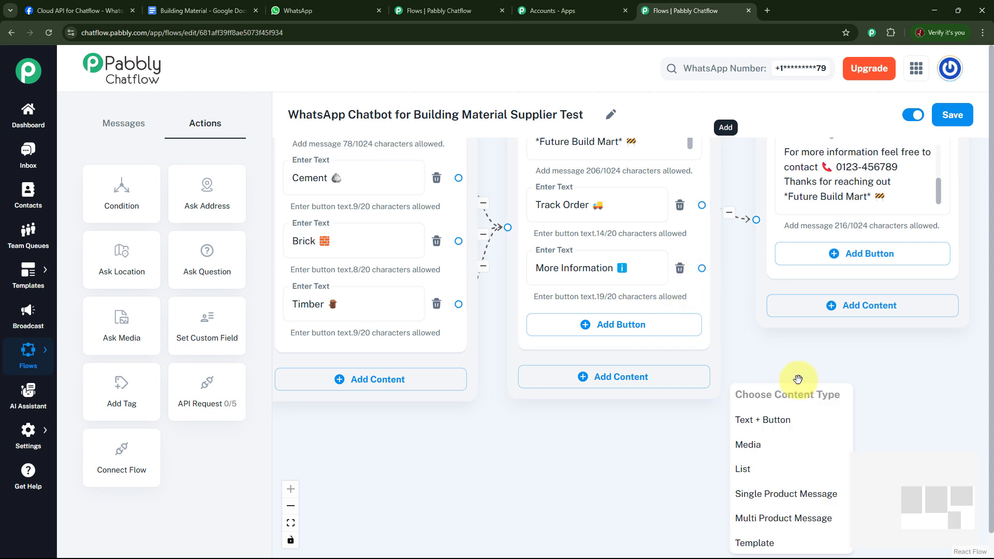
left_click(805, 415)
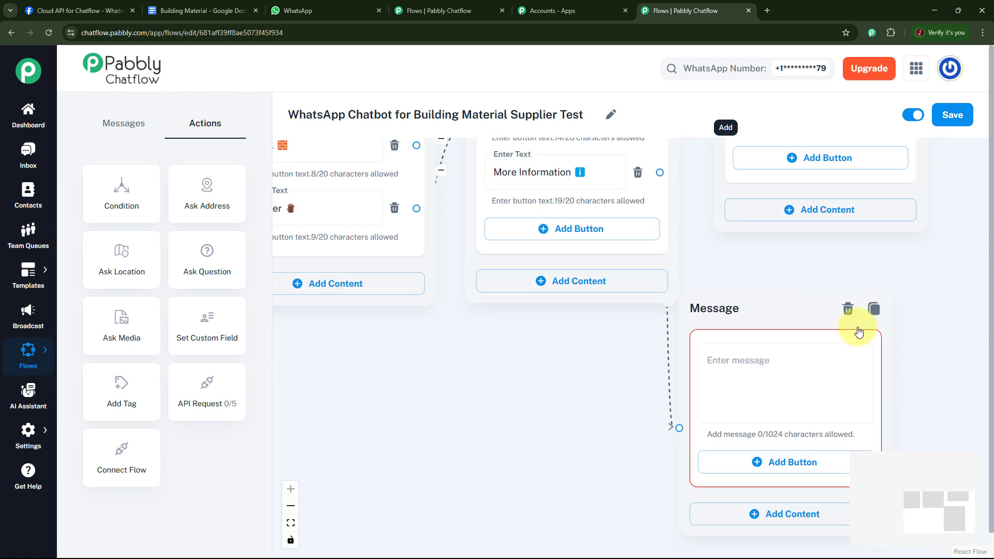
left_click(817, 362)
key("ctrl+v")
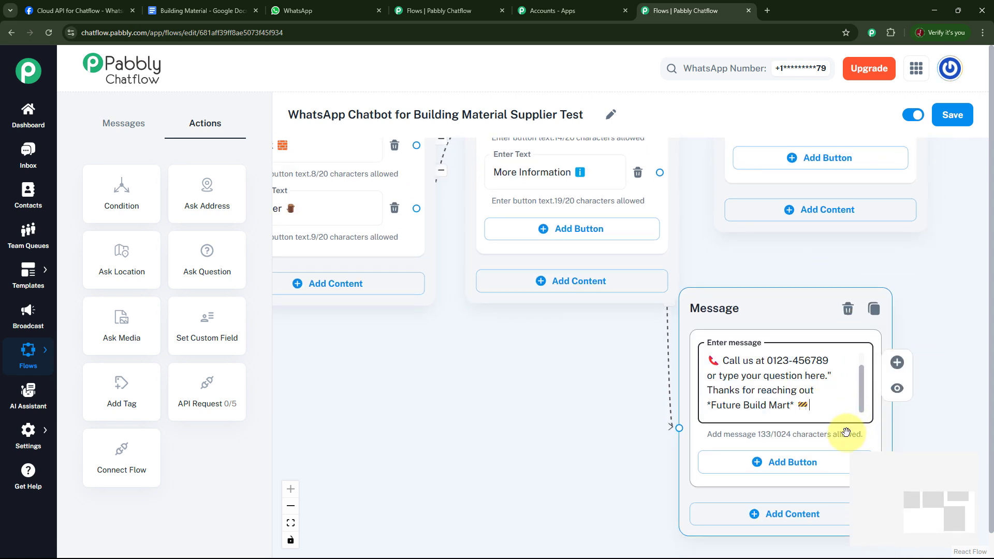
scroll(863, 397, "up", 1)
scroll(863, 384, "up", 1)
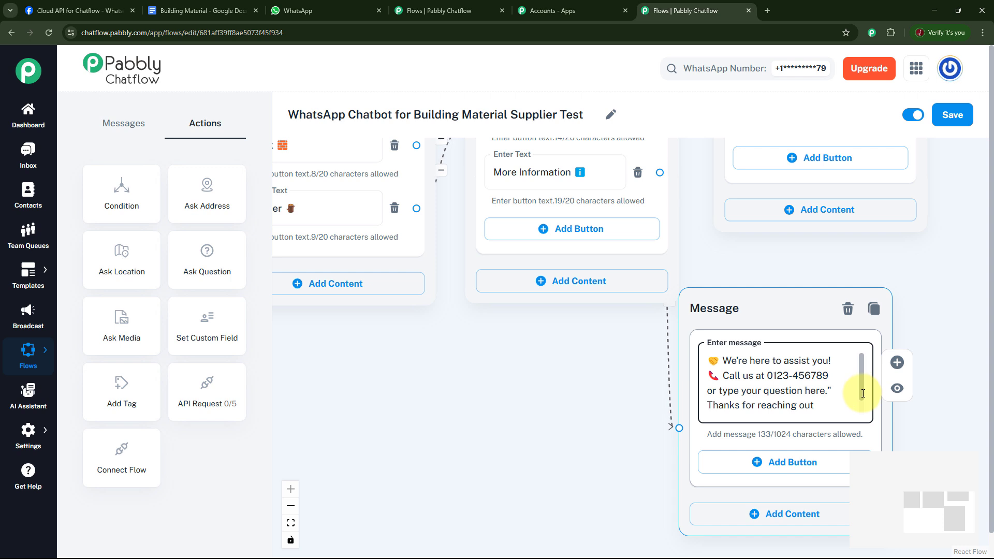
scroll(863, 396, "down", 2)
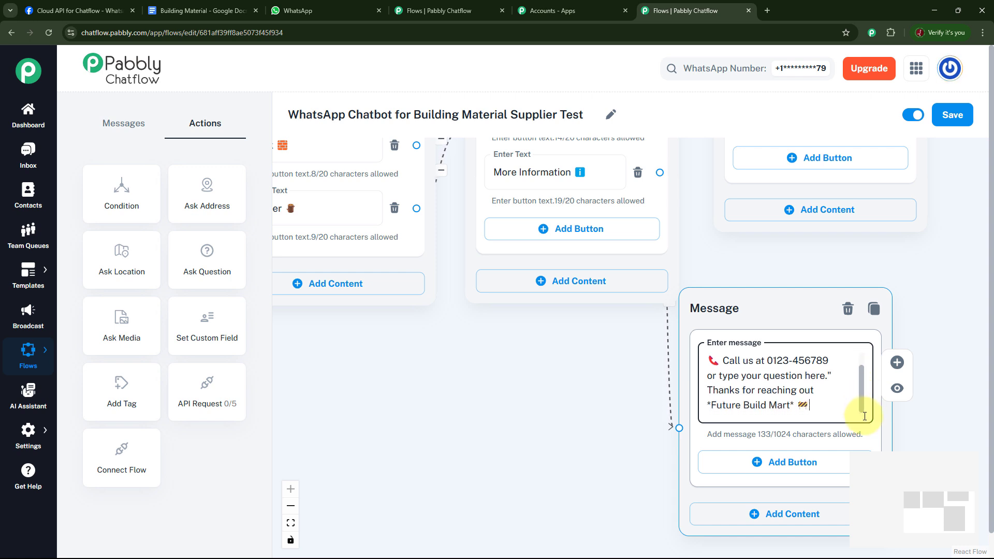
left_click_drag(792, 307, 821, 282)
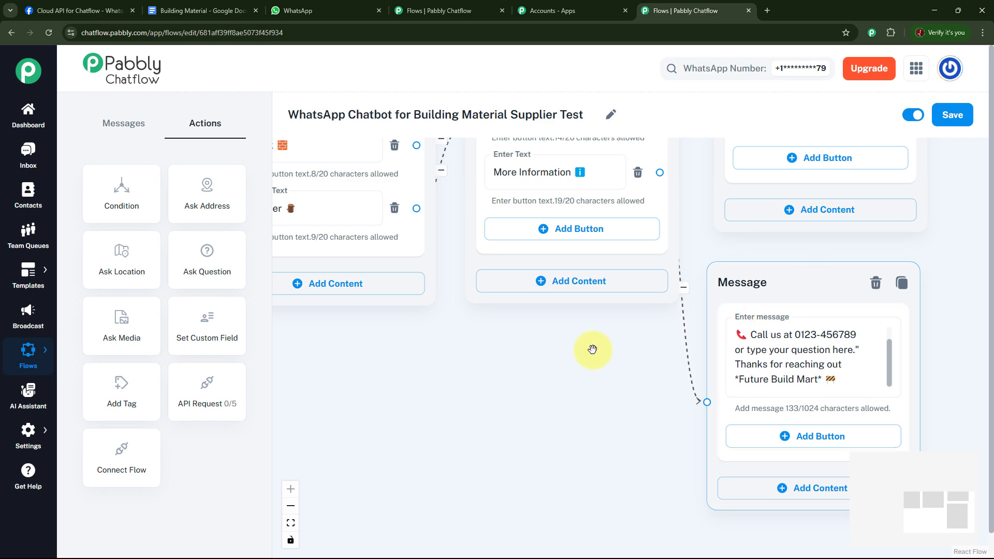
Connect the welcome message's Track Order button to the existing delivery status message
left_click_drag(643, 379, 651, 515)
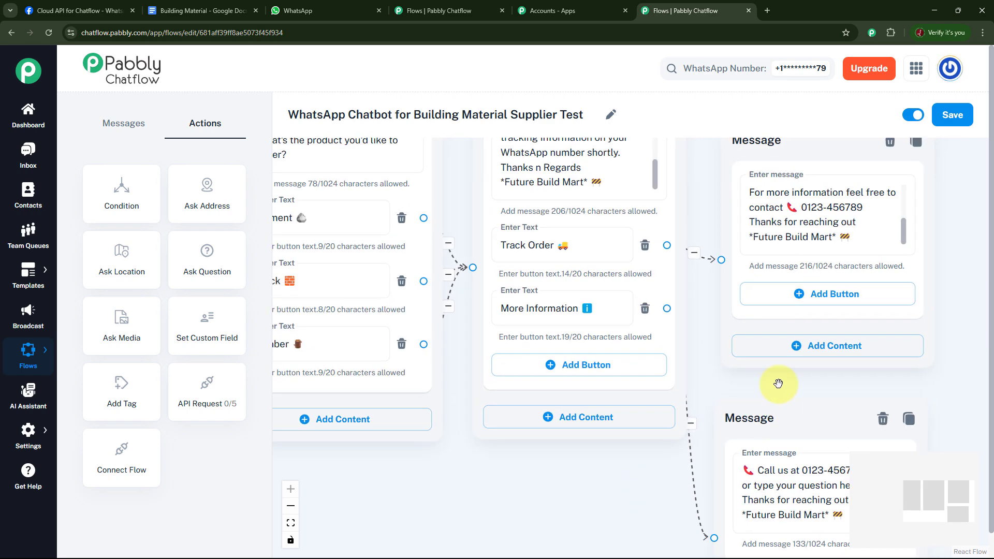
left_click(816, 236)
left_click(530, 499)
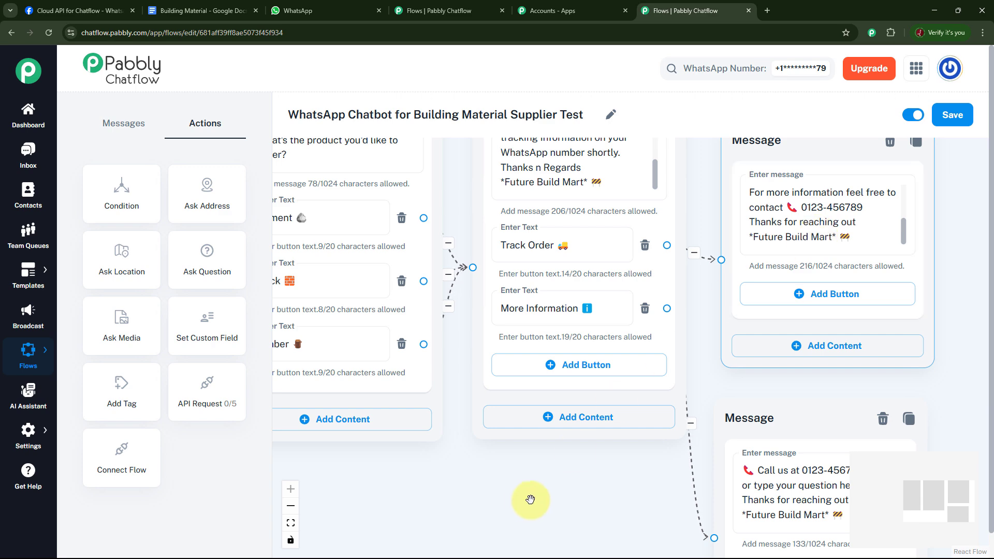
left_click_drag(511, 486, 794, 462)
left_click(535, 324)
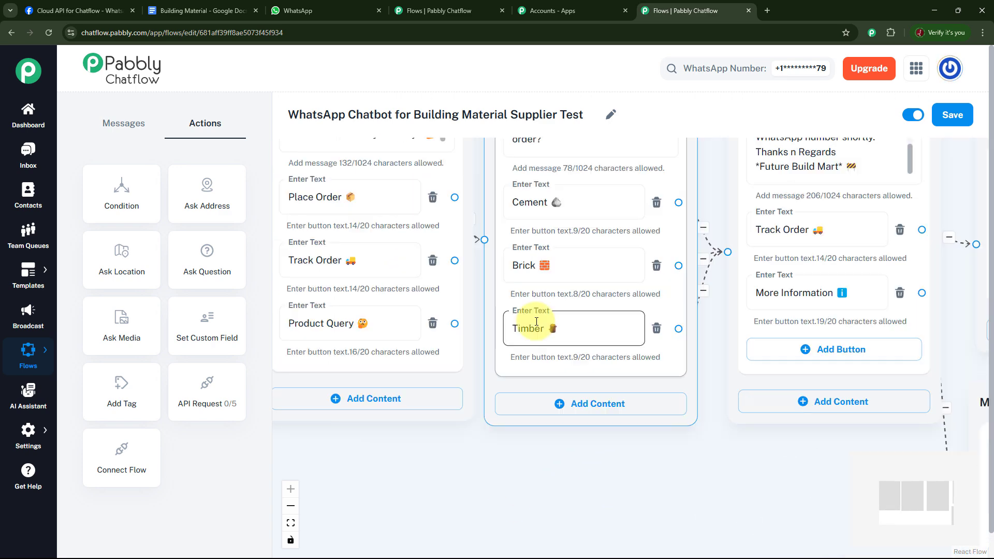
left_click(558, 379)
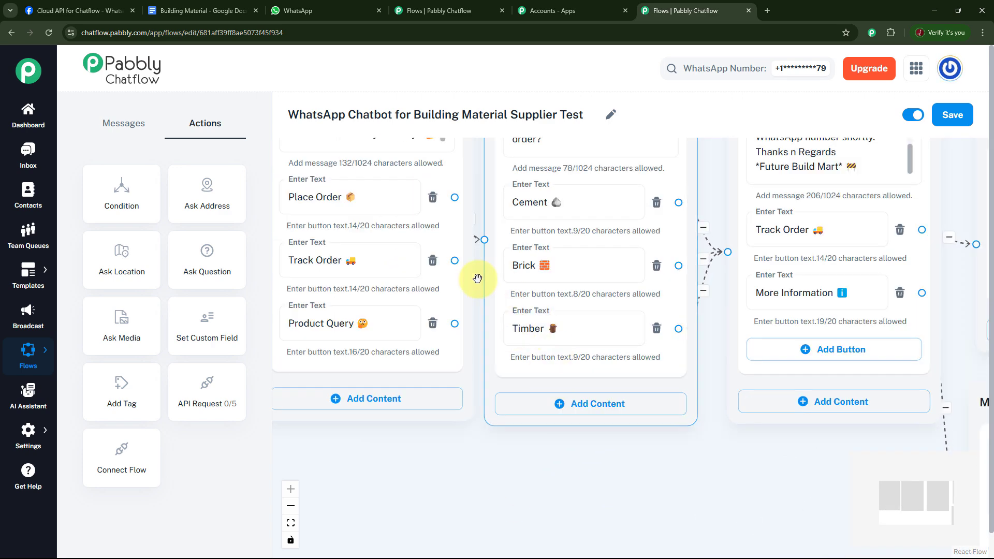
left_click(322, 289)
left_click(395, 267)
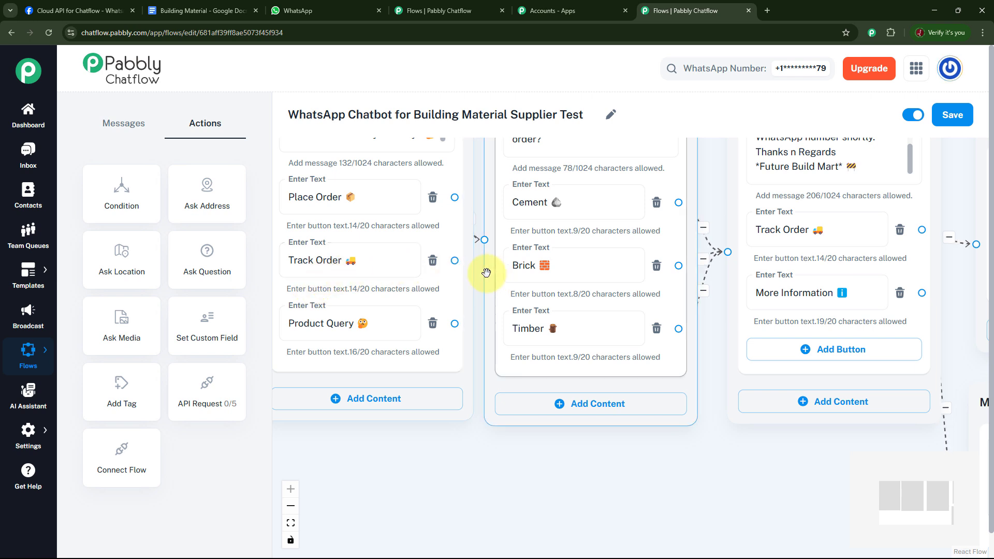
left_click_drag(455, 261, 895, 245)
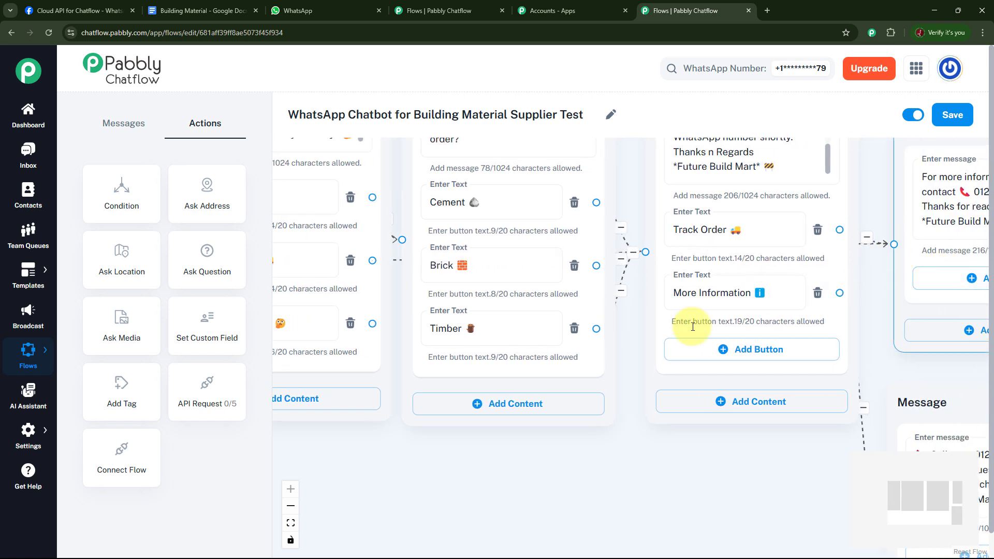
Connect the Product Query button to a new message asking "Which product query do you have?" and add a Cement 🪨 button to it
left_click_drag(526, 423, 631, 385)
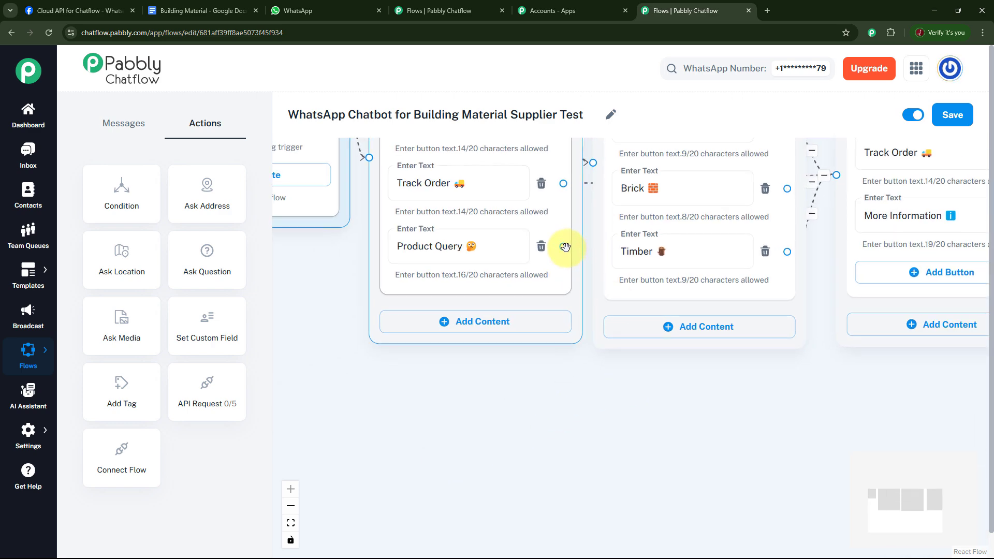
left_click_drag(565, 251, 493, 444)
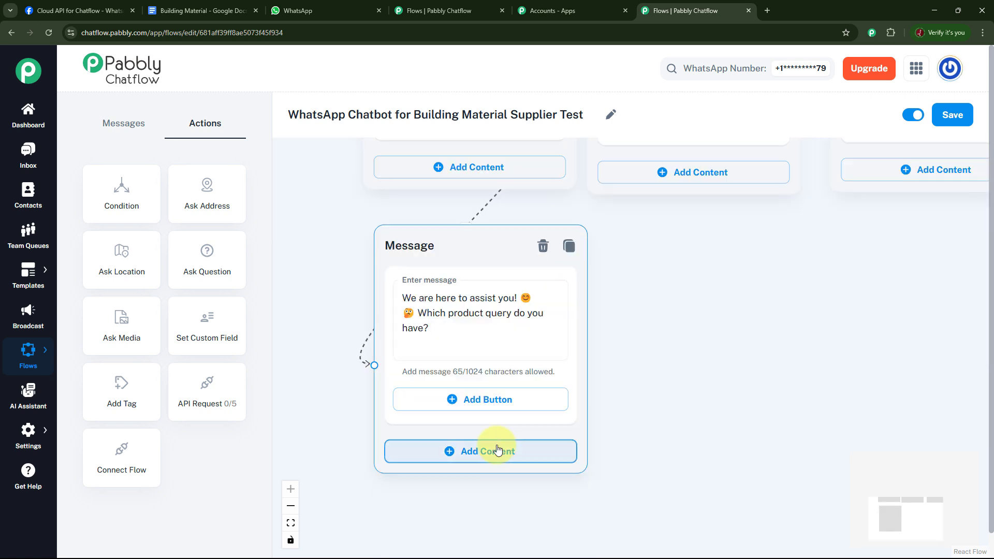
left_click_drag(681, 295, 668, 333)
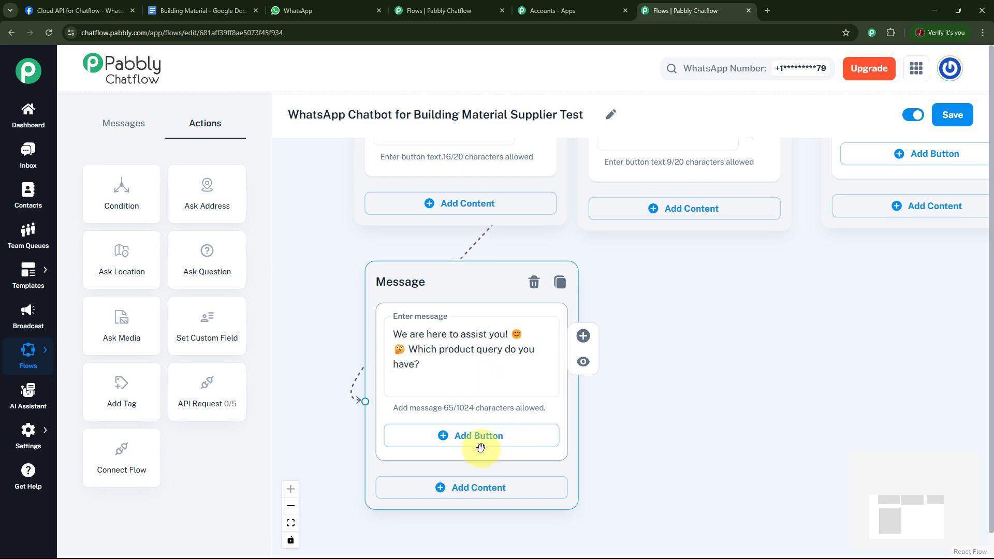
left_click(466, 436)
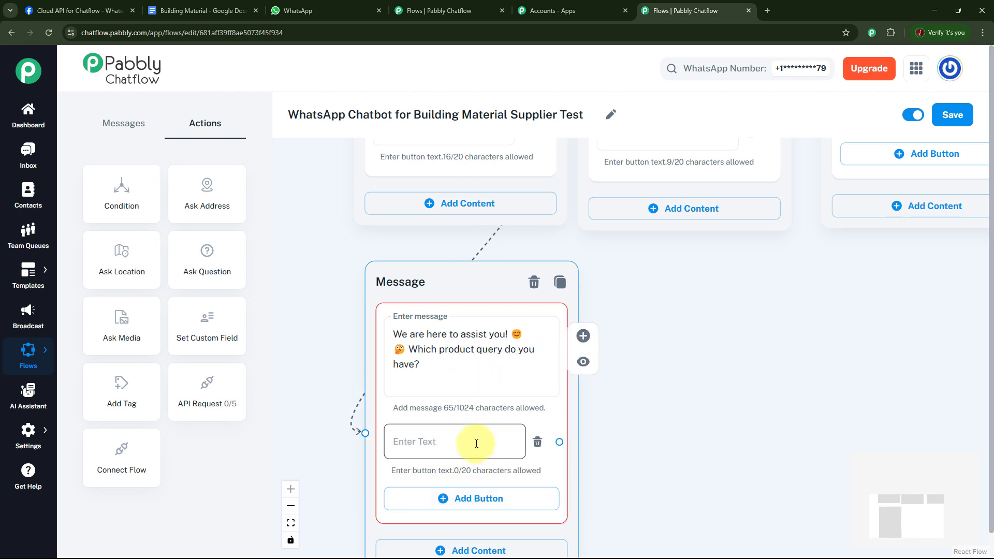
type("Cement 🪨")
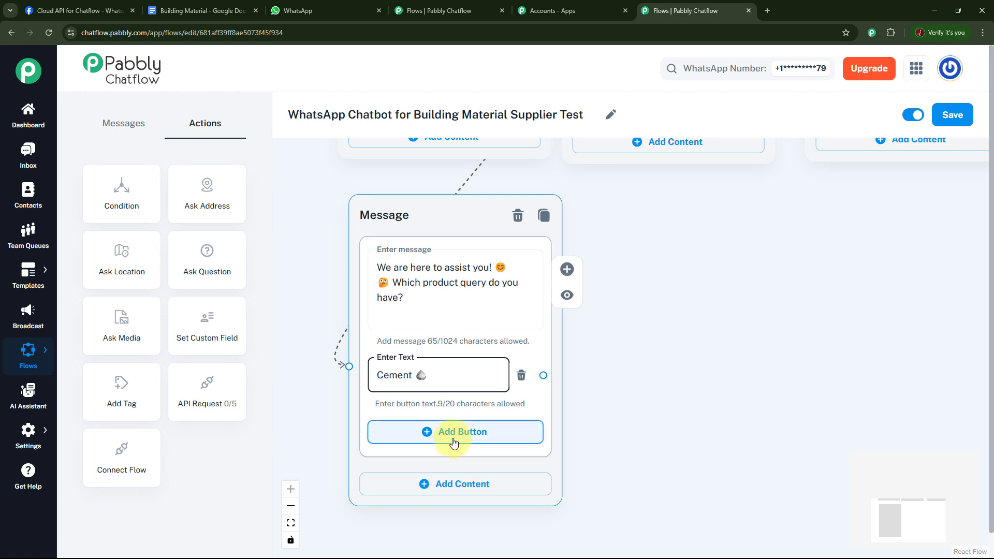
left_click_drag(659, 402, 619, 416)
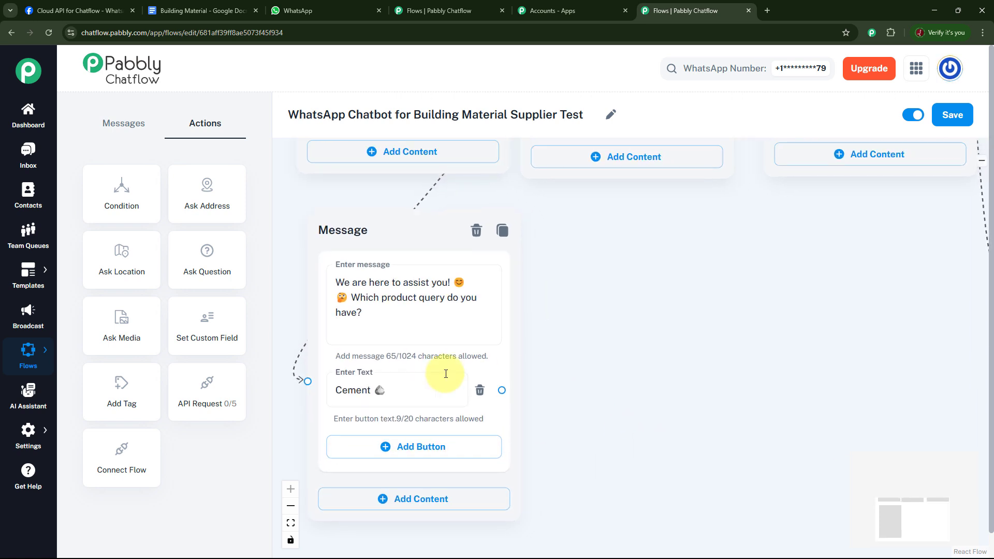
Connect the product query message's Cement button to a new Text + Button message listing ABC, Trishool, Micro Tech, Devco etc
left_click(381, 400)
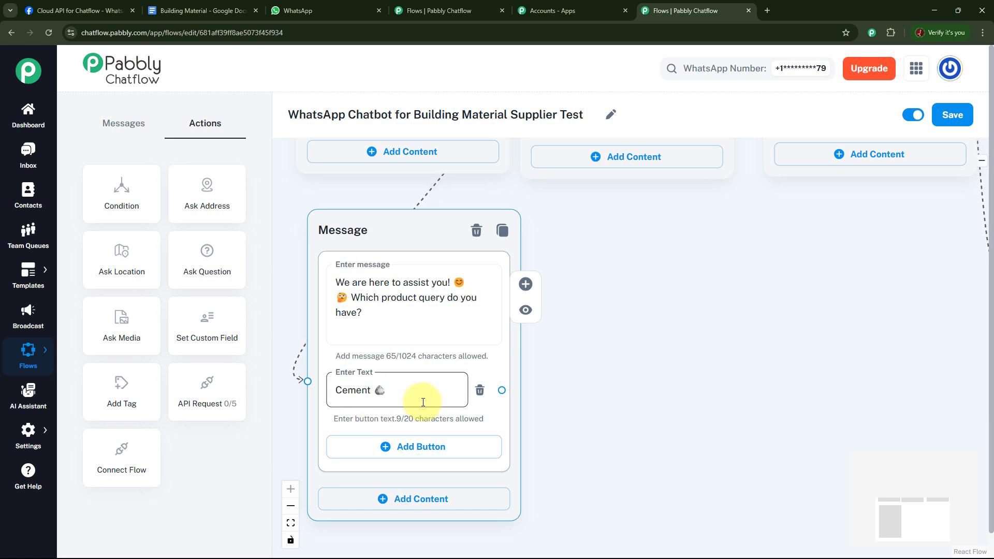
left_click_drag(502, 390, 637, 256)
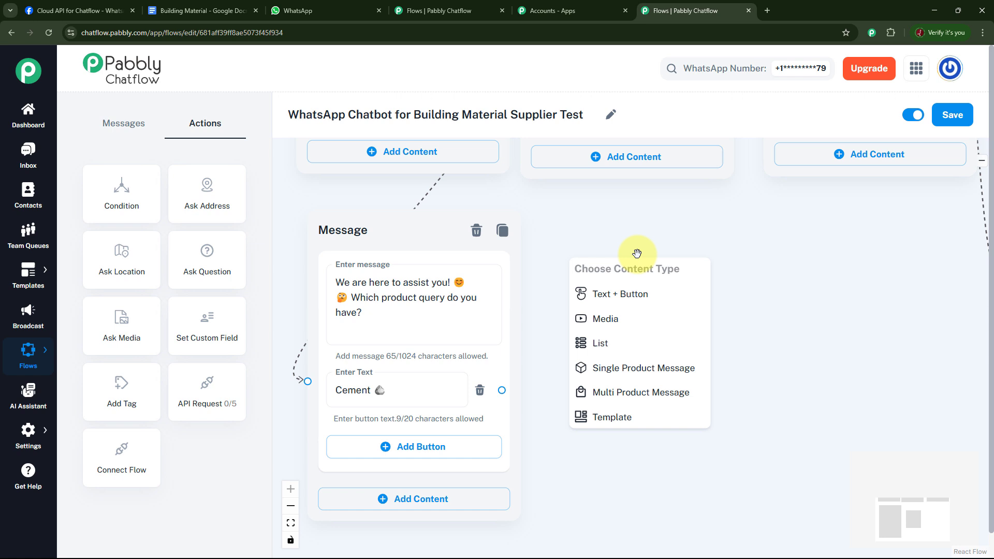
left_click(644, 290)
left_click(658, 319)
key("ctrl+v")
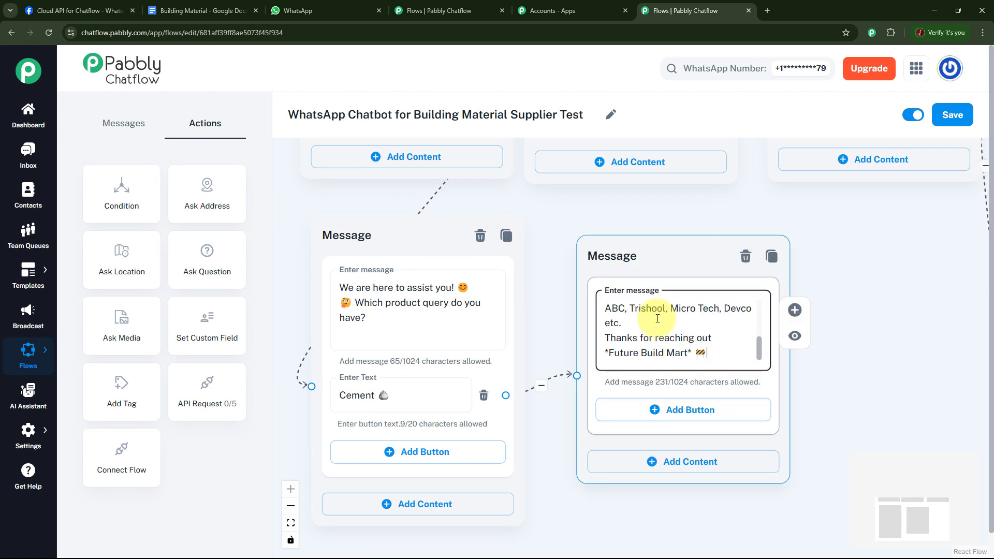
left_click_drag(558, 455, 533, 414)
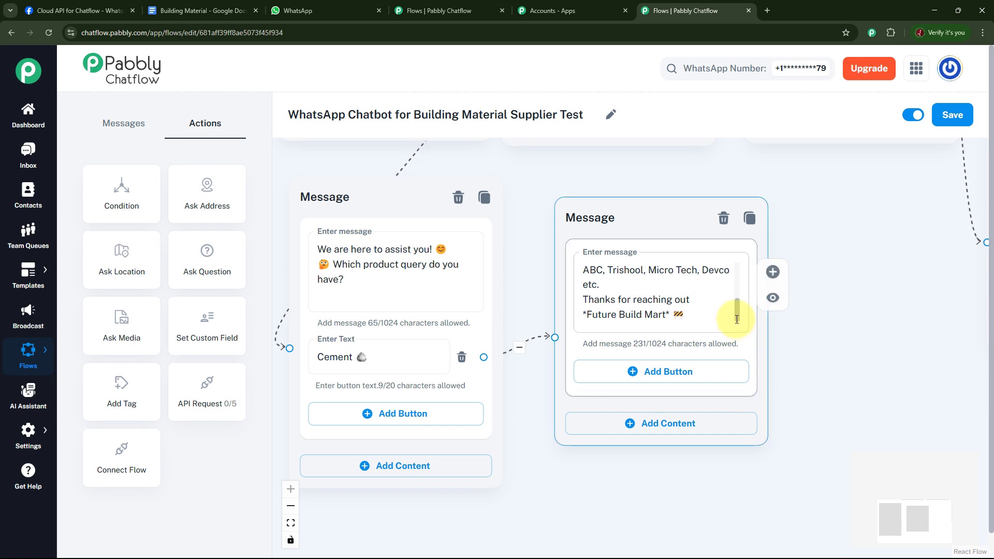
Review the full text of the Cement reply message, from the greeting through price and brands to the sign-off
scroll(738, 271, "up", 3)
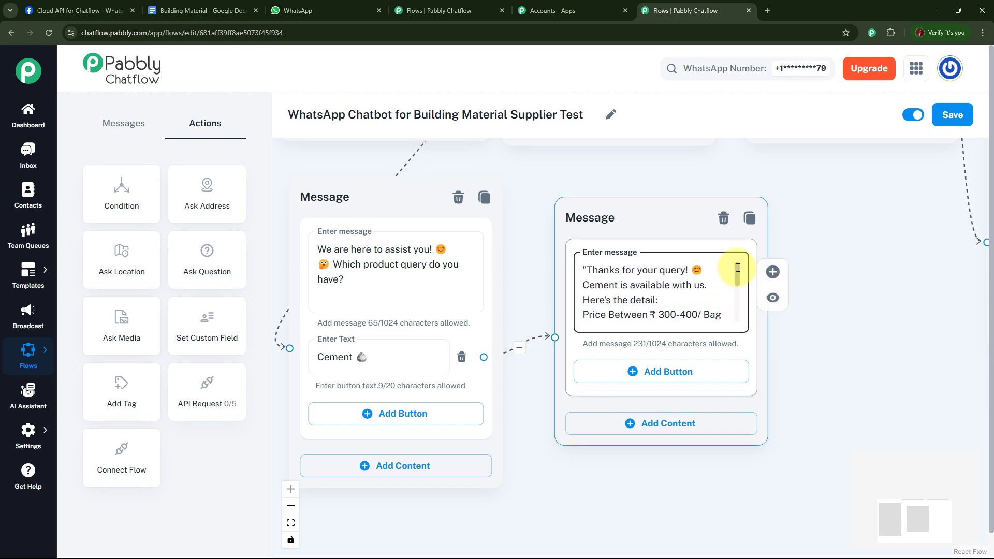
scroll(735, 280, "down", 1)
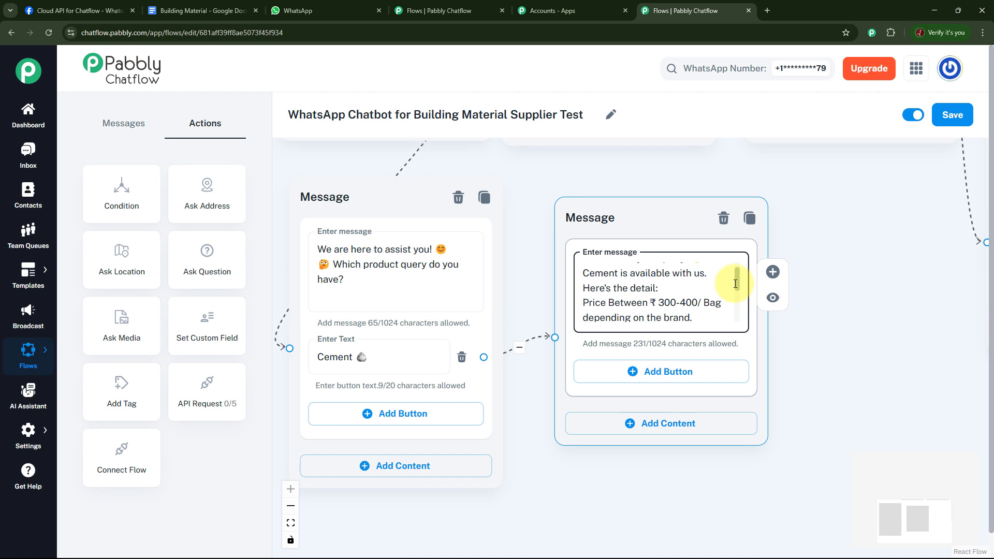
scroll(736, 283, "down", 1)
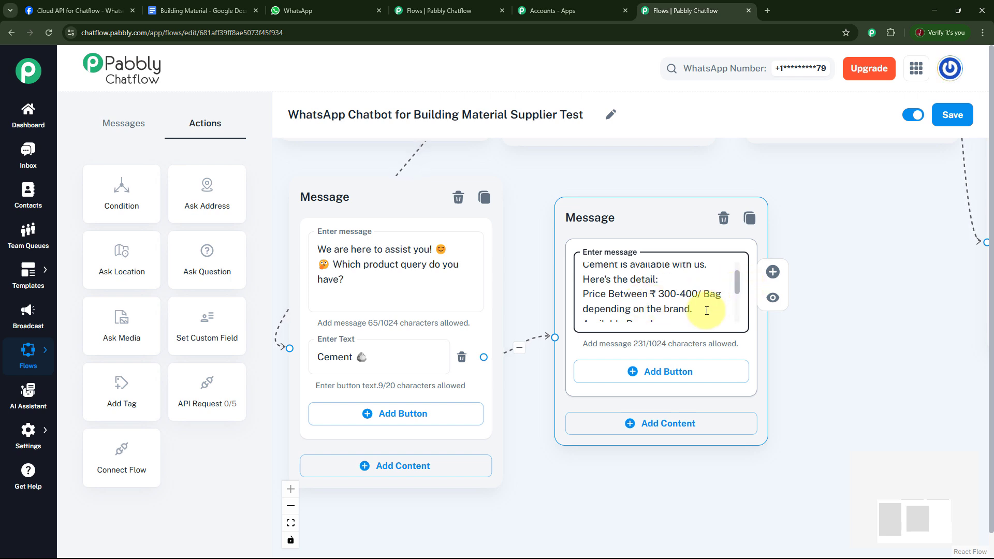
left_click_drag(737, 290, 736, 293)
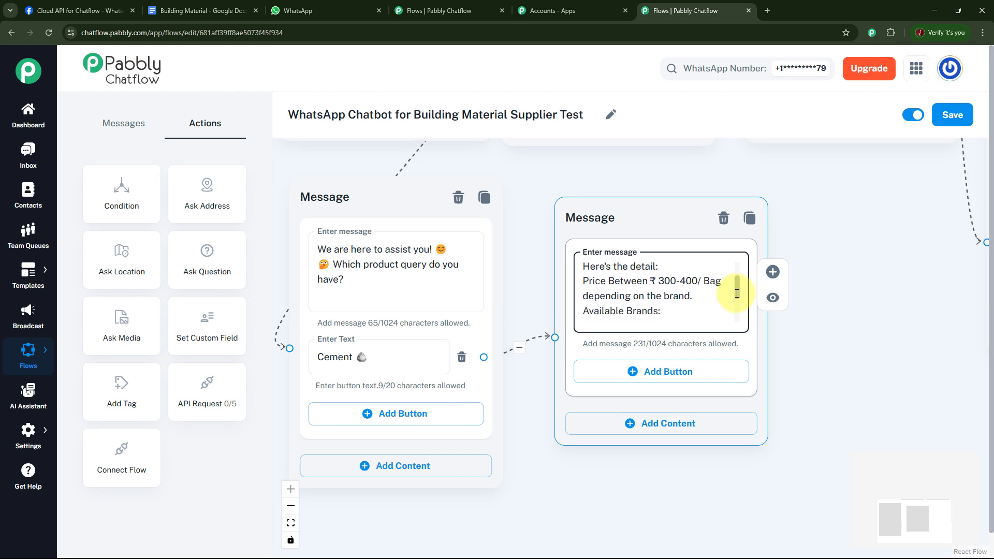
left_click_drag(737, 293, 668, 301)
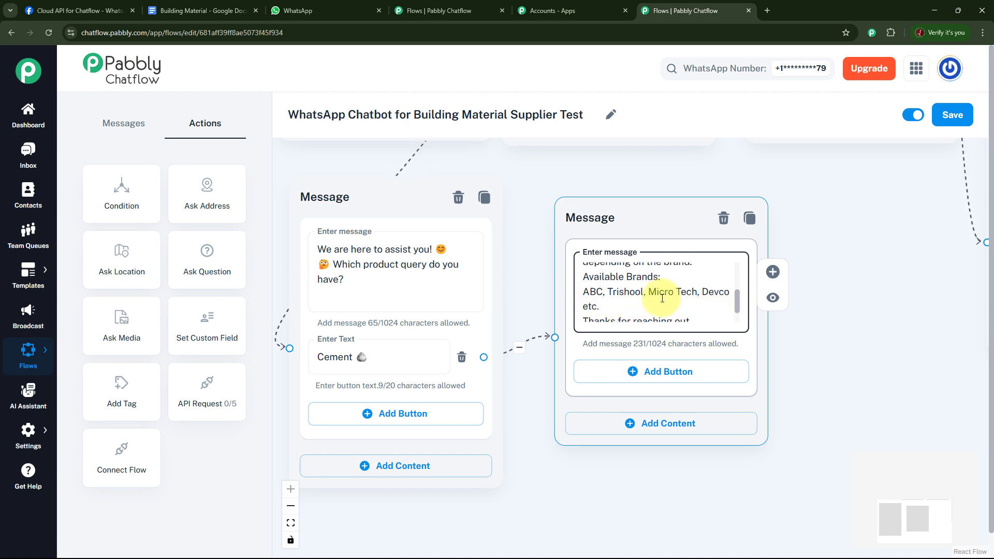
left_click_drag(735, 301, 737, 303)
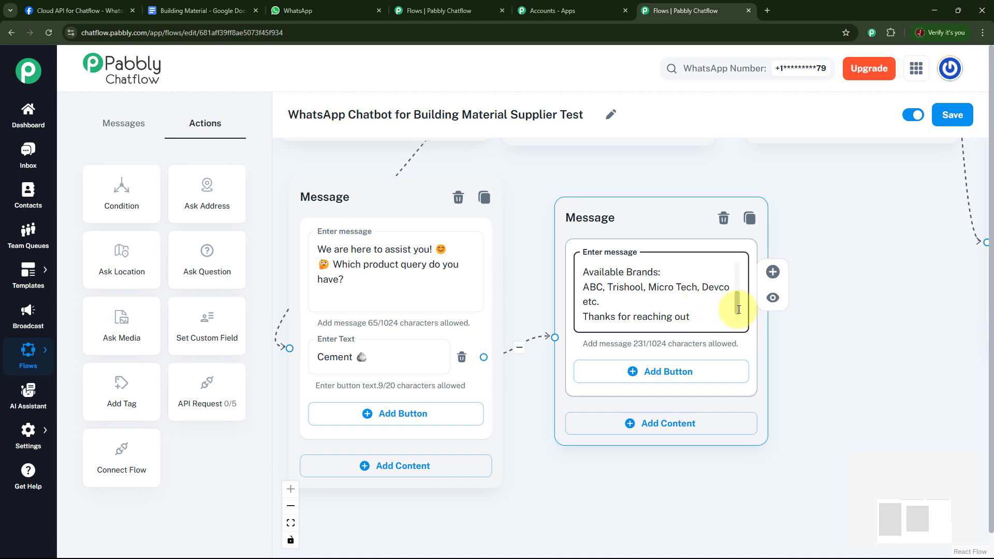
scroll(738, 306, "down", 1)
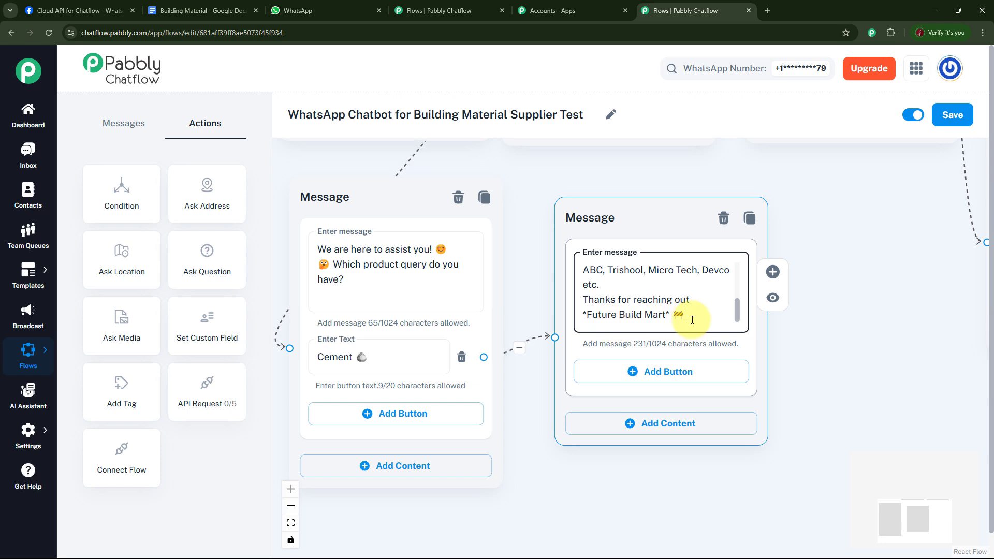
Bring the whole chatbot flow into view and save it
scroll(834, 337, "down", 3)
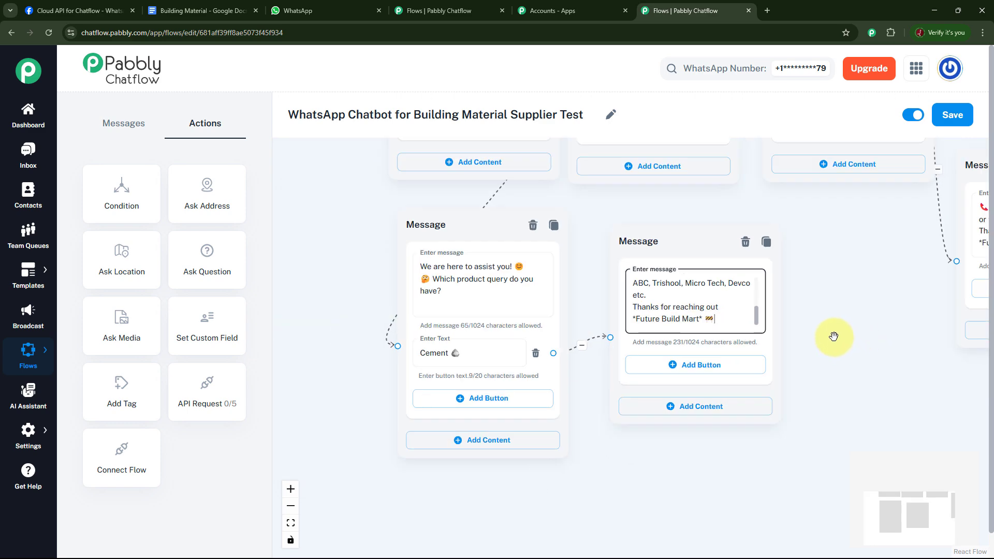
scroll(736, 339, "down", 4)
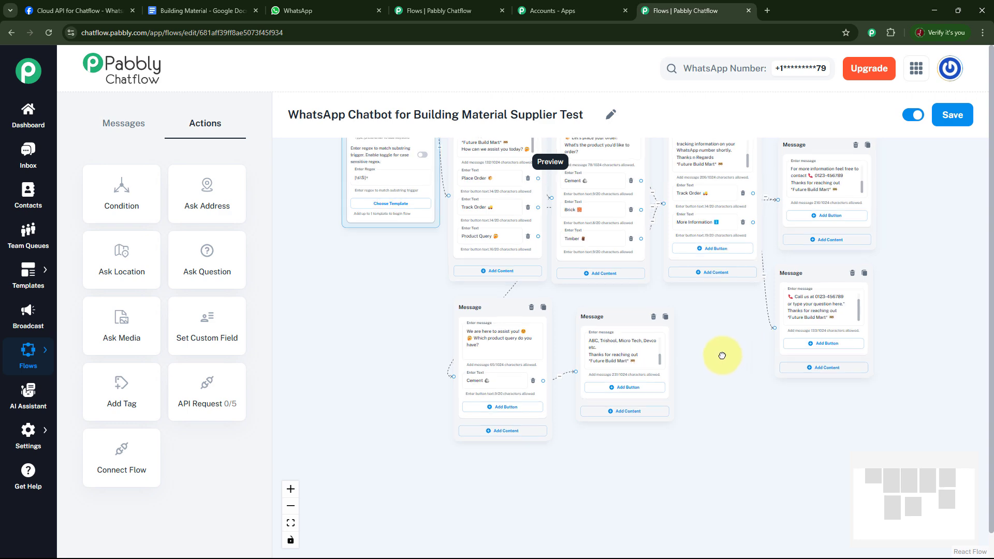
left_click_drag(721, 355, 698, 418)
left_click(953, 115)
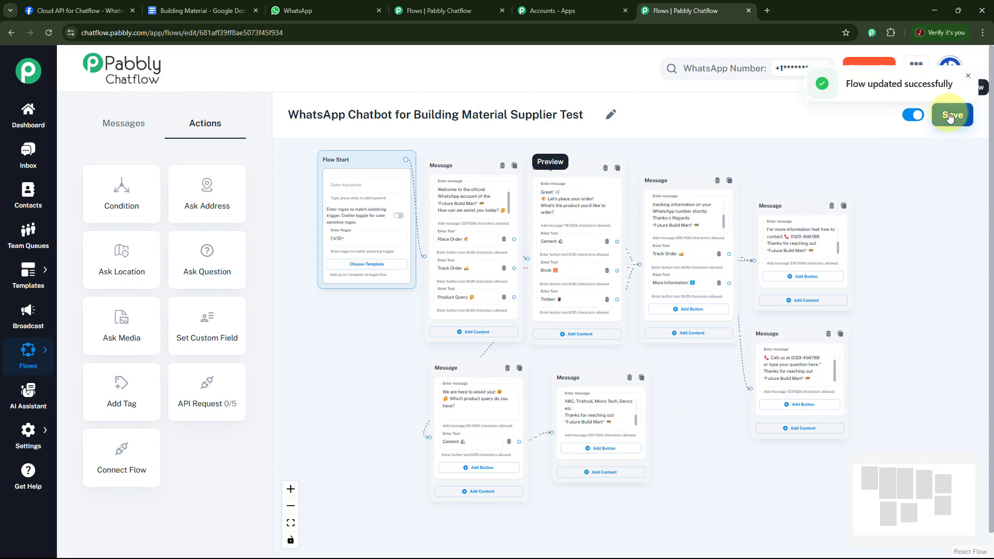
left_click(967, 79)
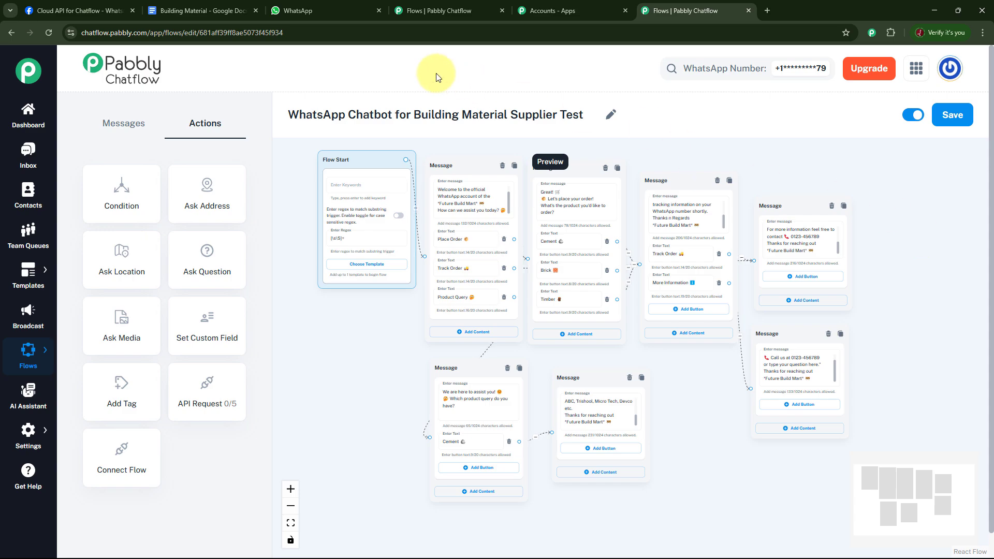
Switch to WhatsApp and test the chatbot by sending "Cement" to Building Material and choosing Place Order and Track Order from the welcome message
left_click(326, 9)
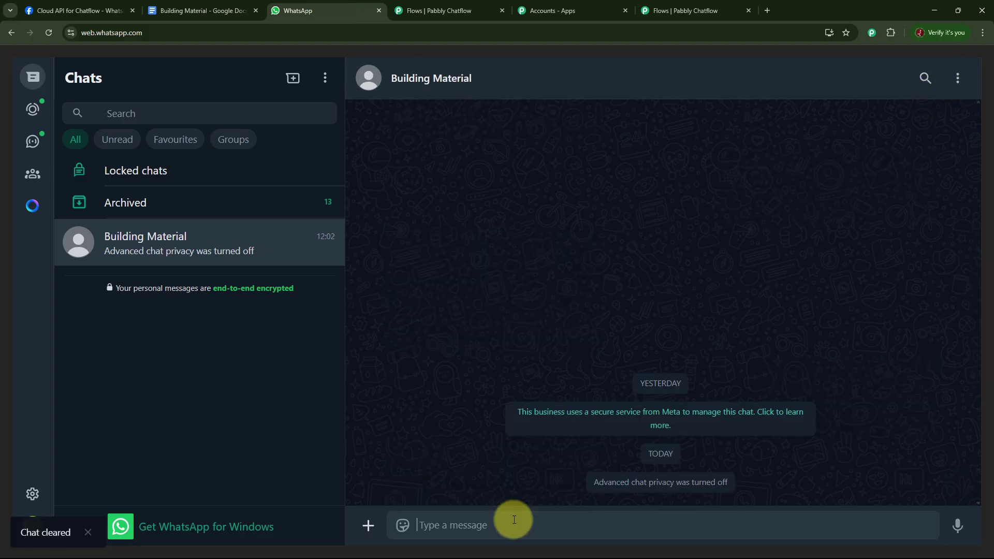
type("Cement")
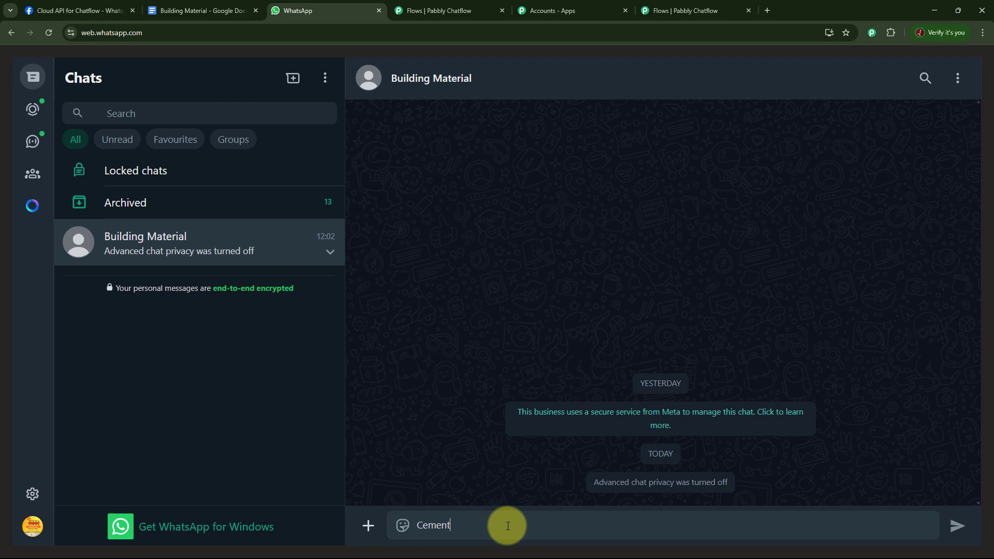
key("Return")
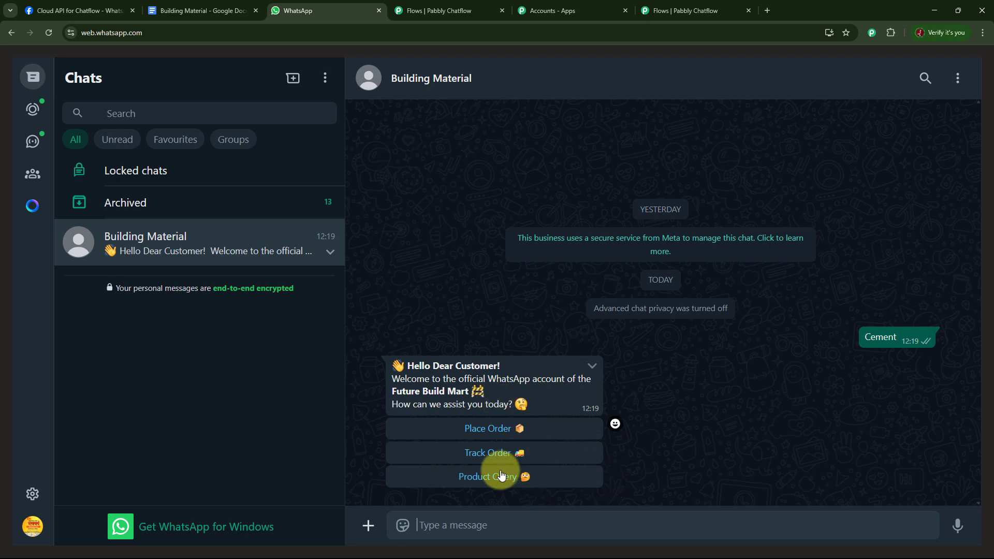
left_click(515, 429)
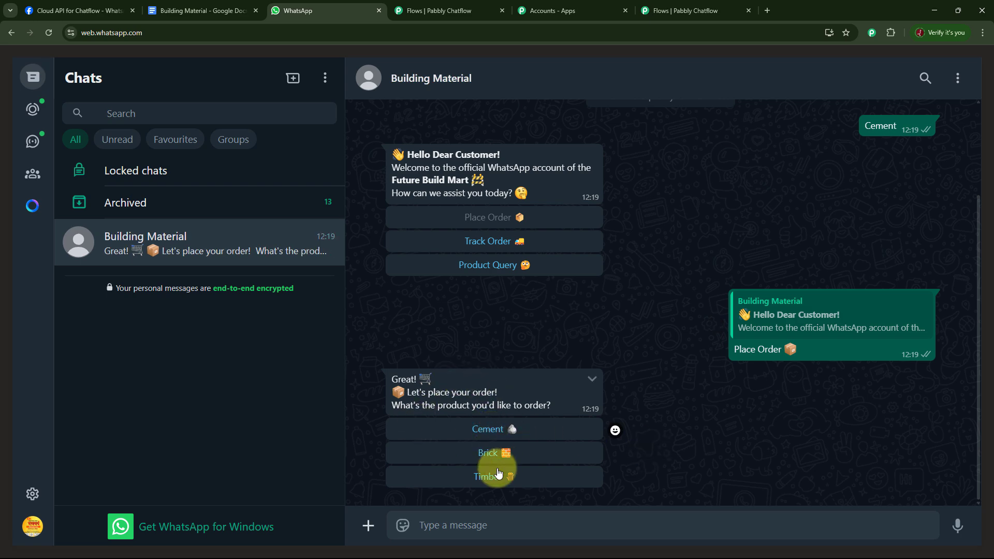
left_click(497, 242)
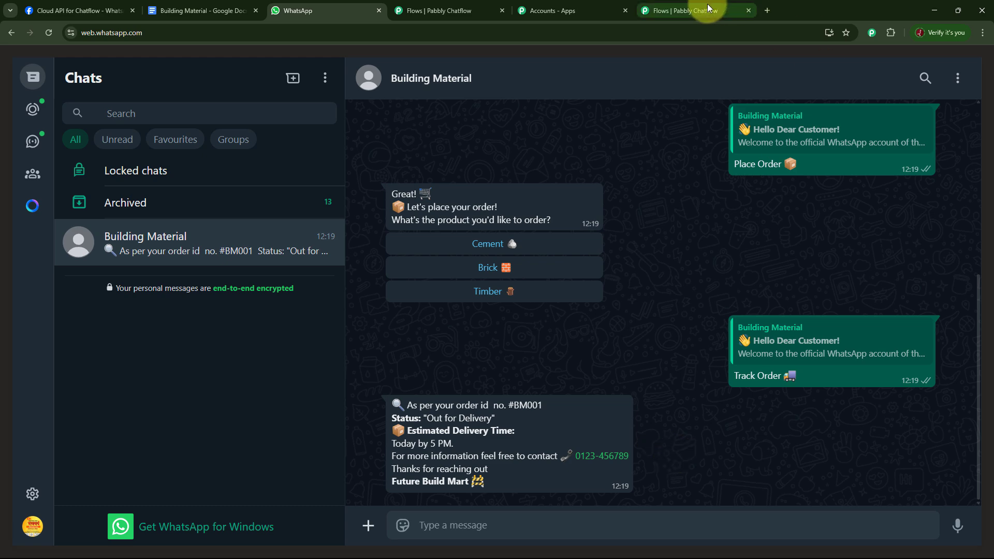
Switch back to Pabbly Chatflow, review the test contact's conversation in the inbox from the Cement message onward, and return to the dashboard
left_click(683, 10)
left_click(32, 161)
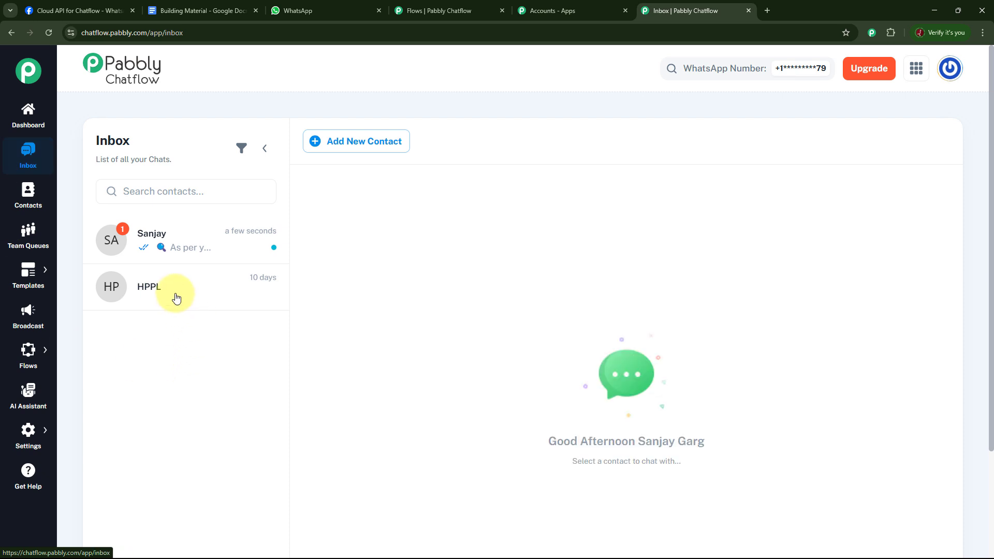
left_click(162, 237)
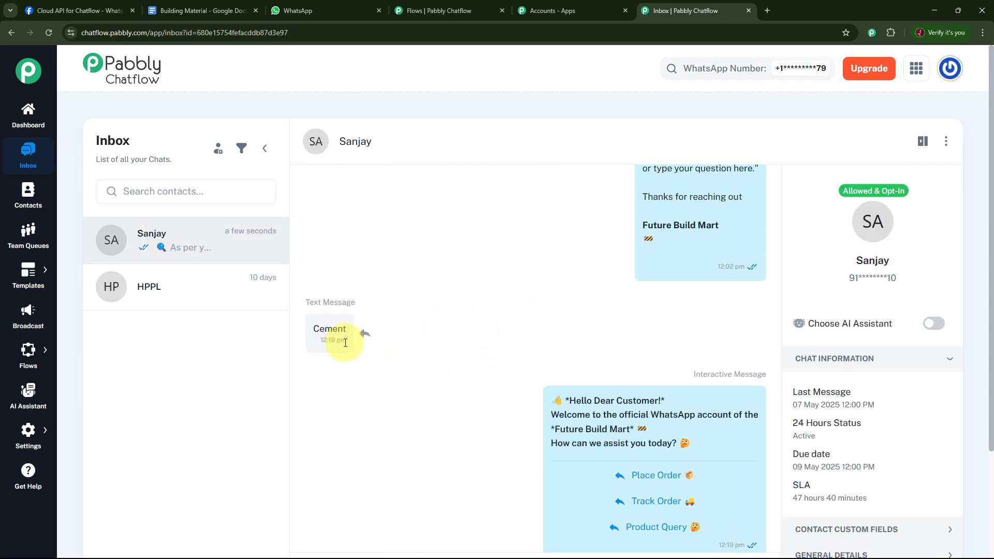
scroll(644, 343, "down", 2)
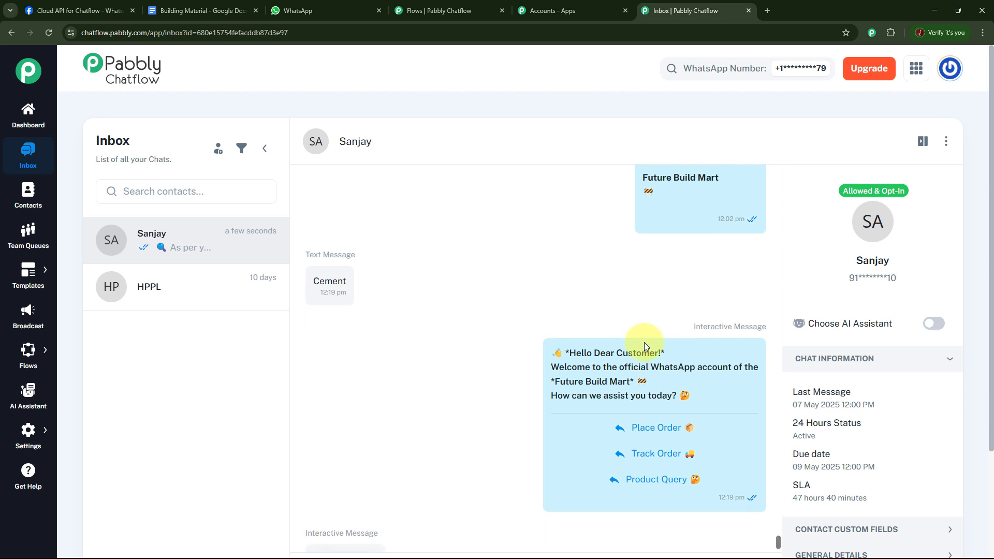
scroll(668, 354, "down", 4)
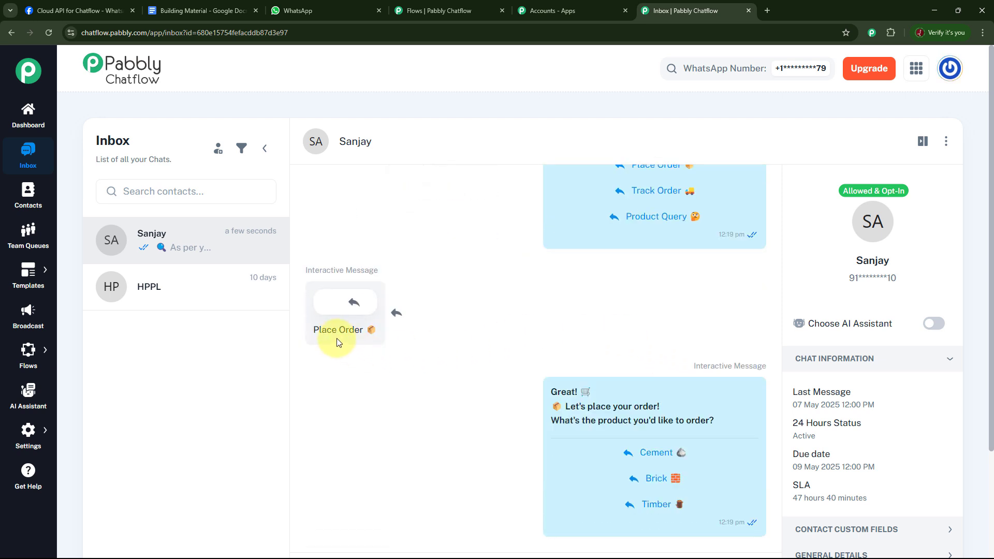
scroll(735, 352, "down", 4)
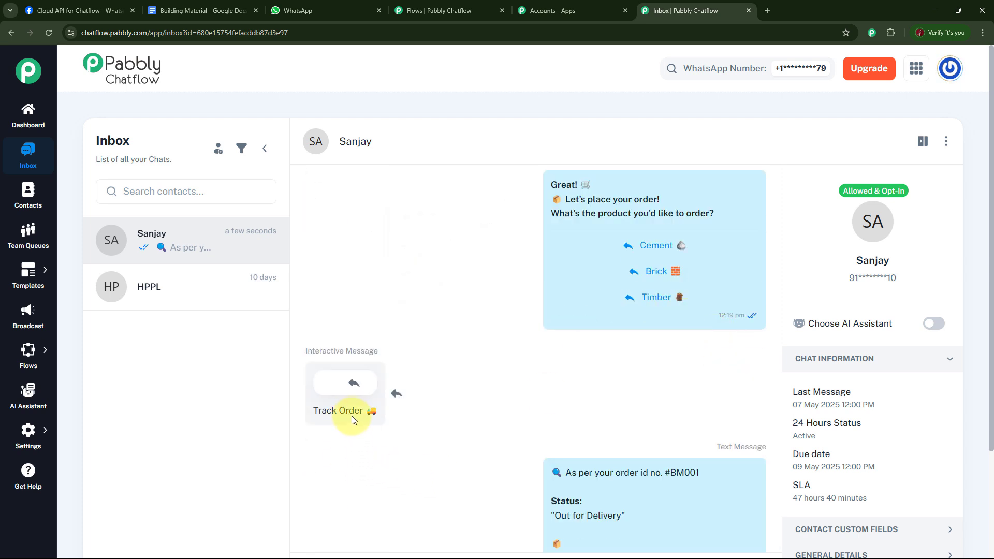
scroll(676, 399, "down", 4)
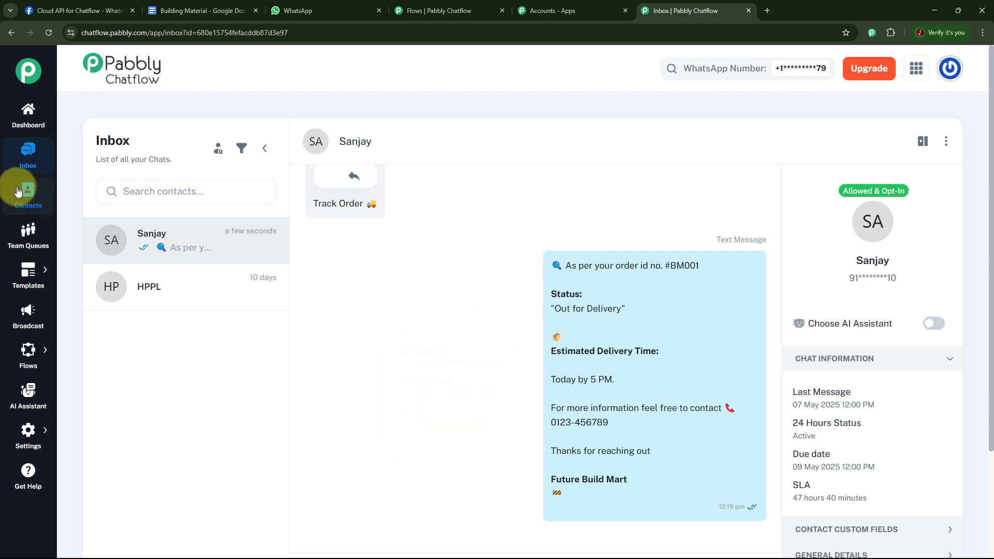
left_click(28, 114)
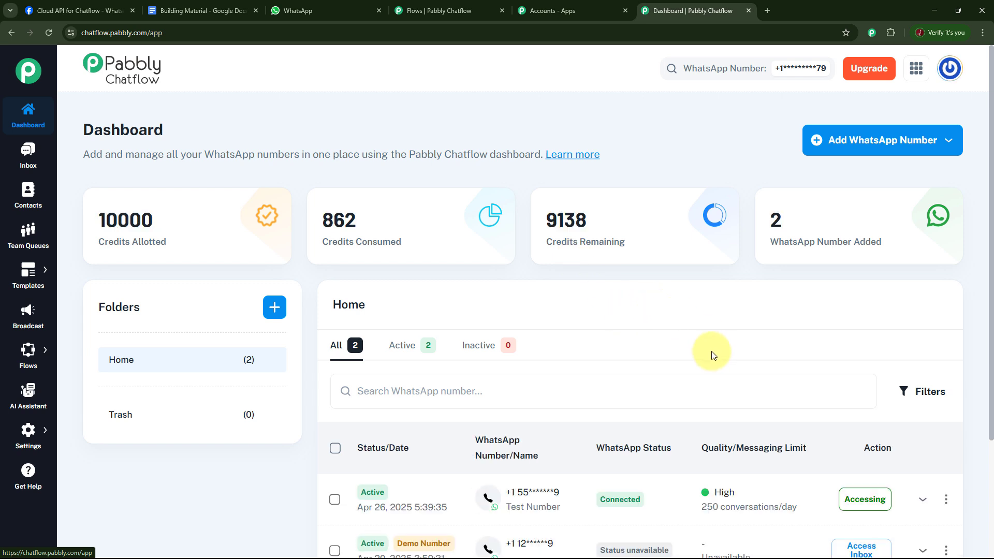